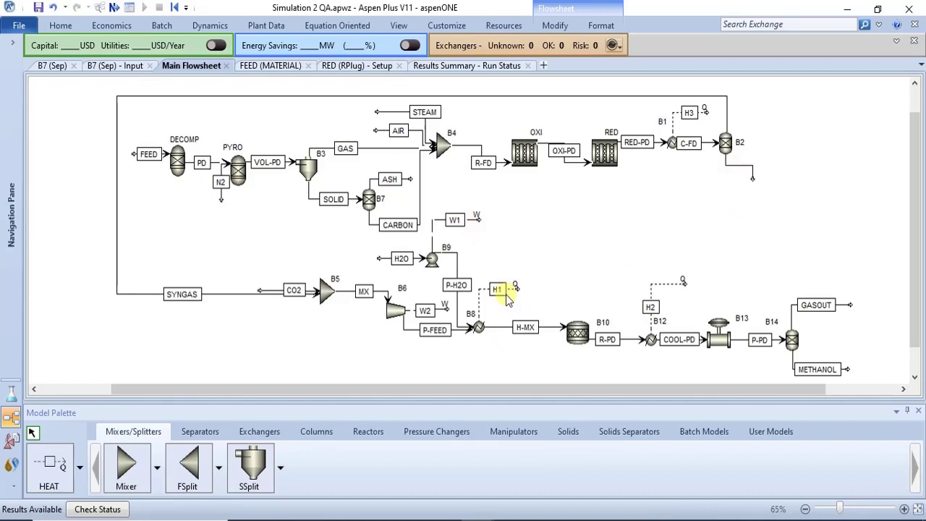
{"action": "left_click", "coordinate": [79, 472]}
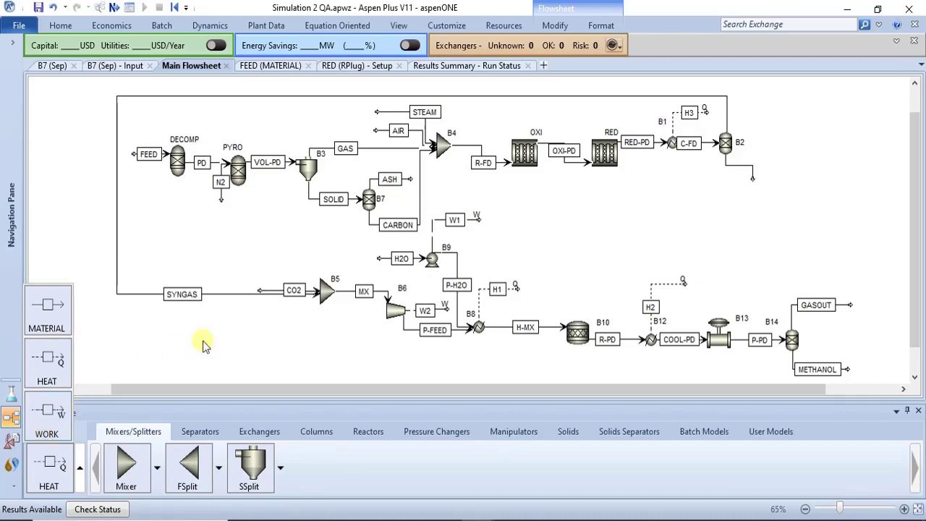
{"action": "left_click", "coordinate": [278, 322]}
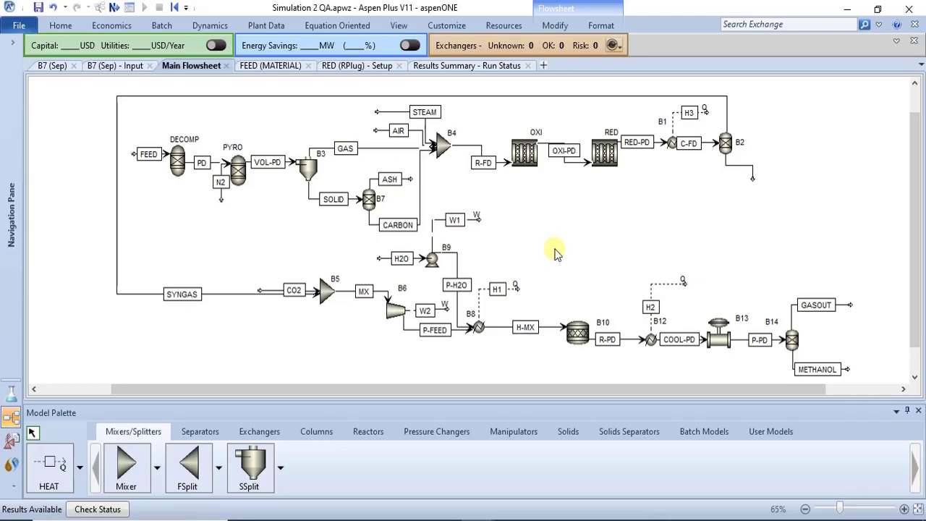
Open the METHANOL material stream's input specifications and compare them with those of the FEED stream.
{"action": "double_click", "coordinate": [845, 370]}
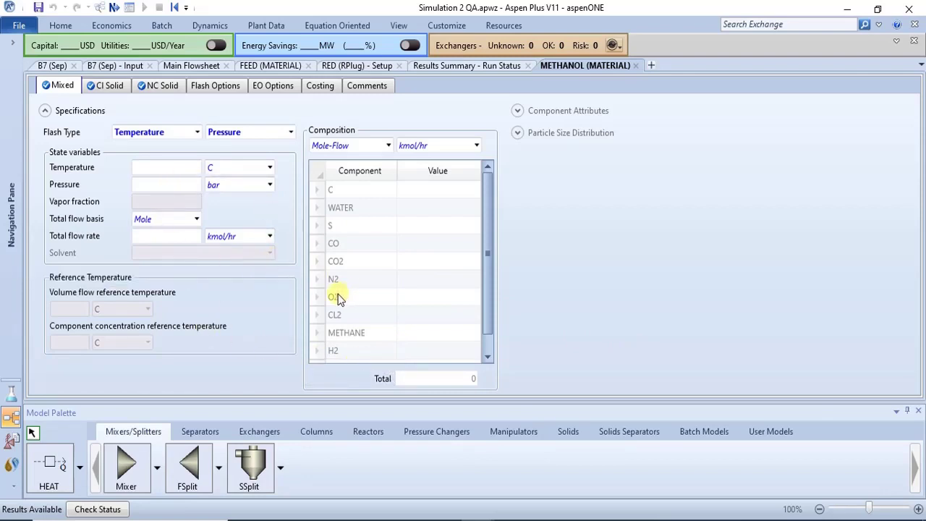
{"action": "left_click", "coordinate": [261, 67]}
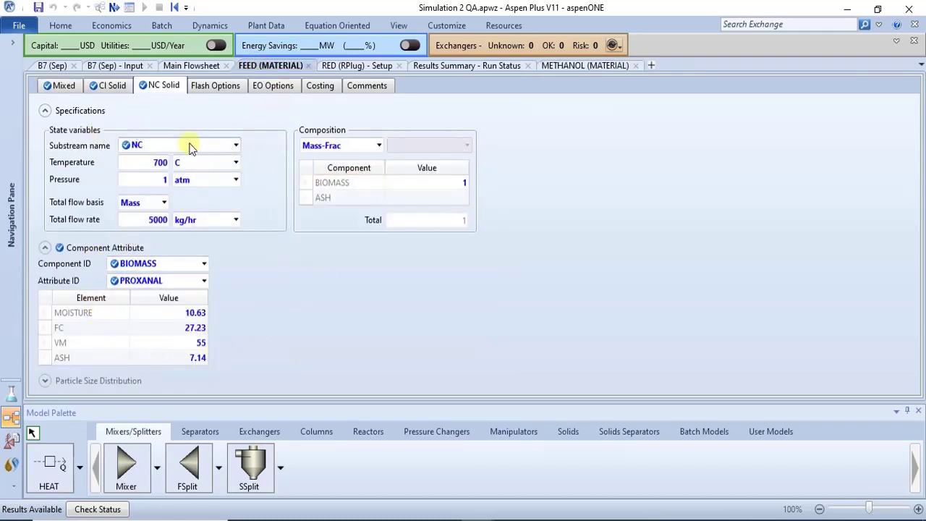
{"action": "left_click", "coordinate": [596, 66]}
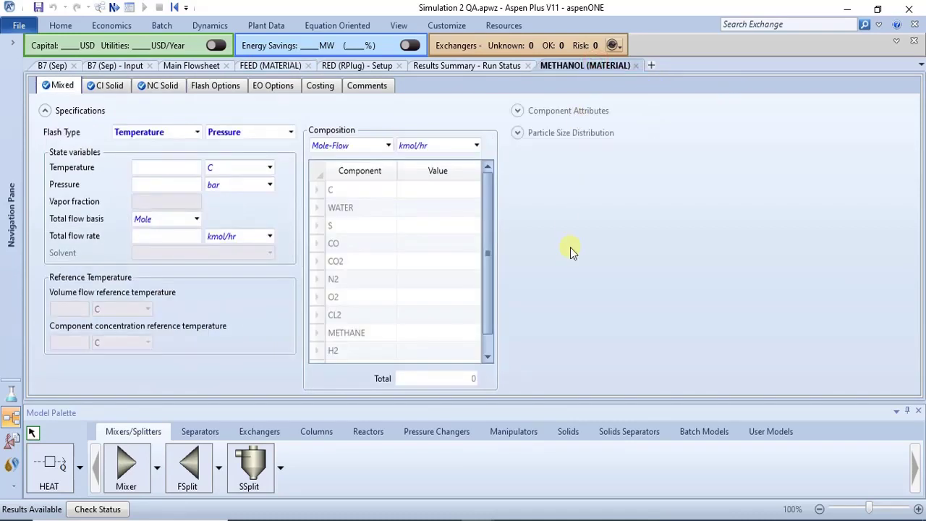
View the METHANOL stream's results with its mass flows expanded by component, and close the results form.
{"action": "left_click", "coordinate": [9, 197]}
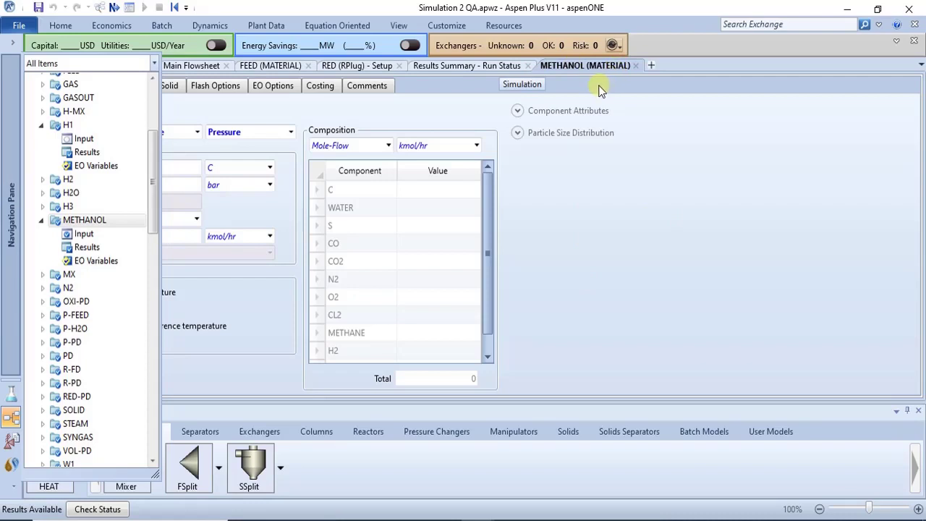
{"action": "left_click", "coordinate": [95, 248]}
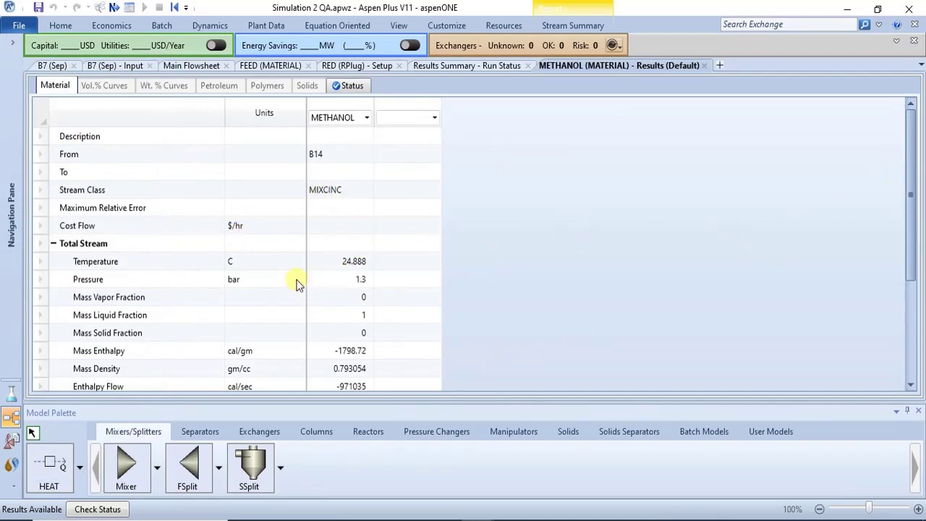
{"action": "left_click_drag", "start_coordinate": [909, 177], "coordinate": [922, 252]}
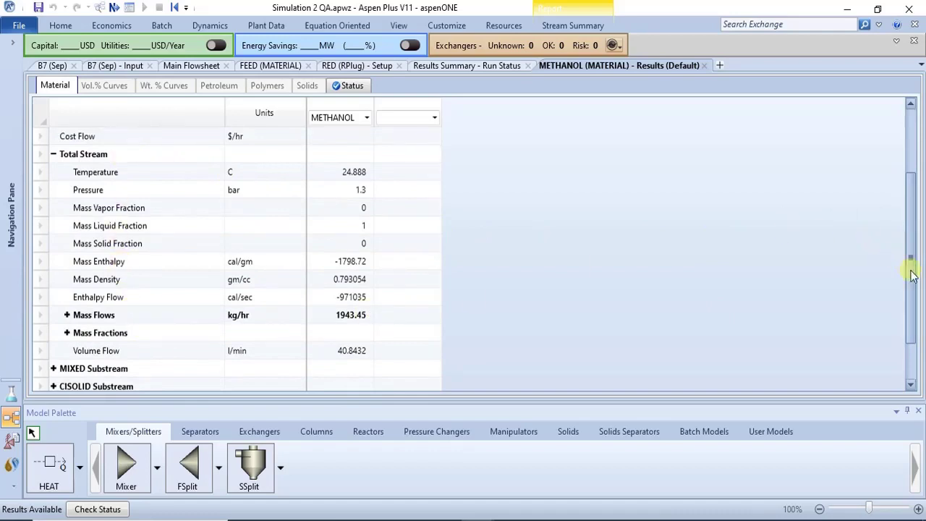
{"action": "left_click_drag", "start_coordinate": [911, 274], "coordinate": [912, 309]}
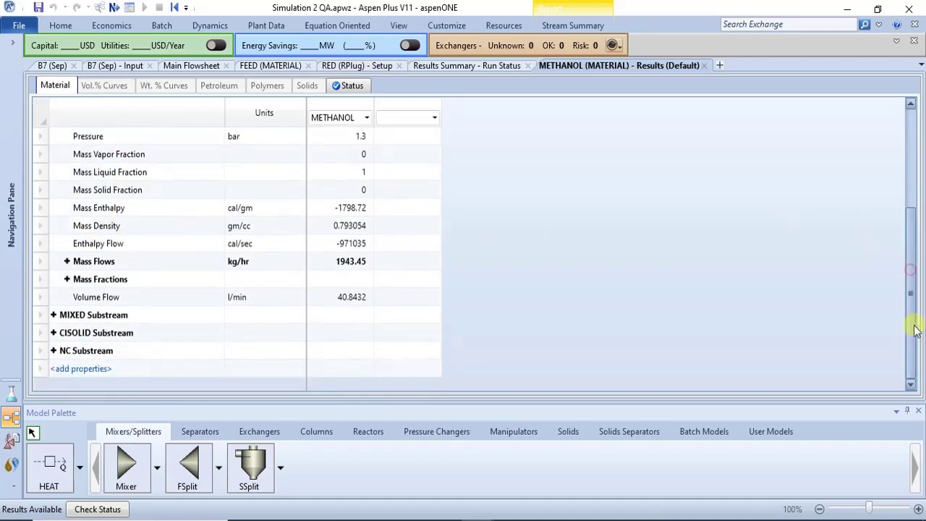
{"action": "left_click", "coordinate": [66, 262]}
{"action": "left_click_drag", "start_coordinate": [911, 253], "coordinate": [911, 332]}
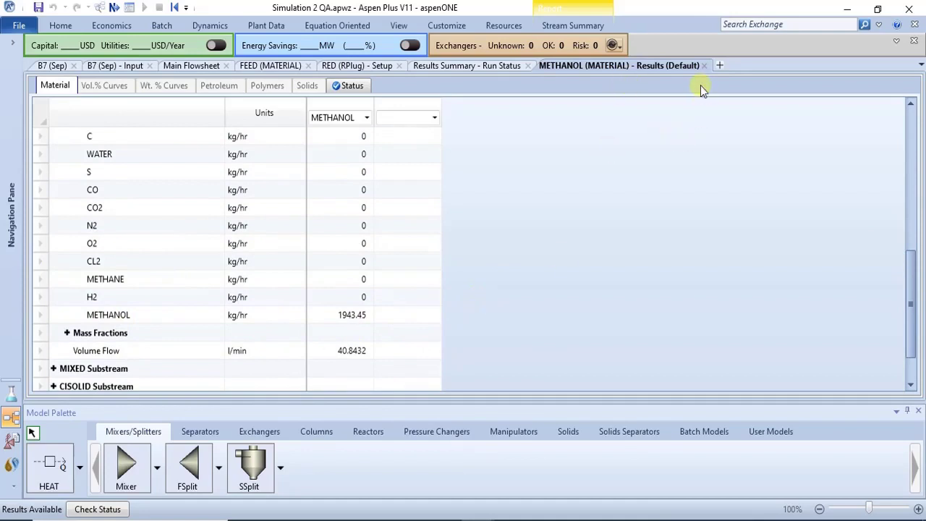
{"action": "left_click", "coordinate": [704, 66]}
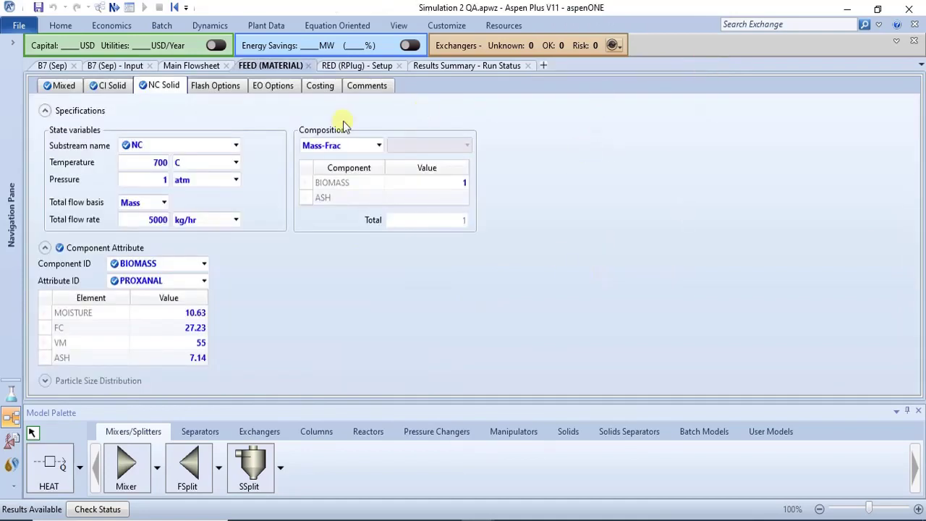
Return to the main flowsheet and check the power result of work stream W1.
{"action": "left_click", "coordinate": [192, 66]}
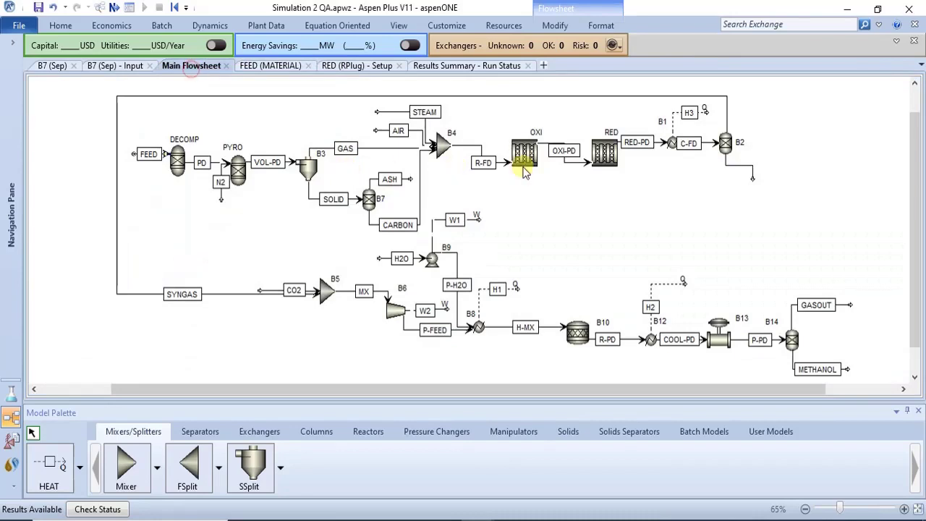
{"action": "double_click", "coordinate": [474, 220]}
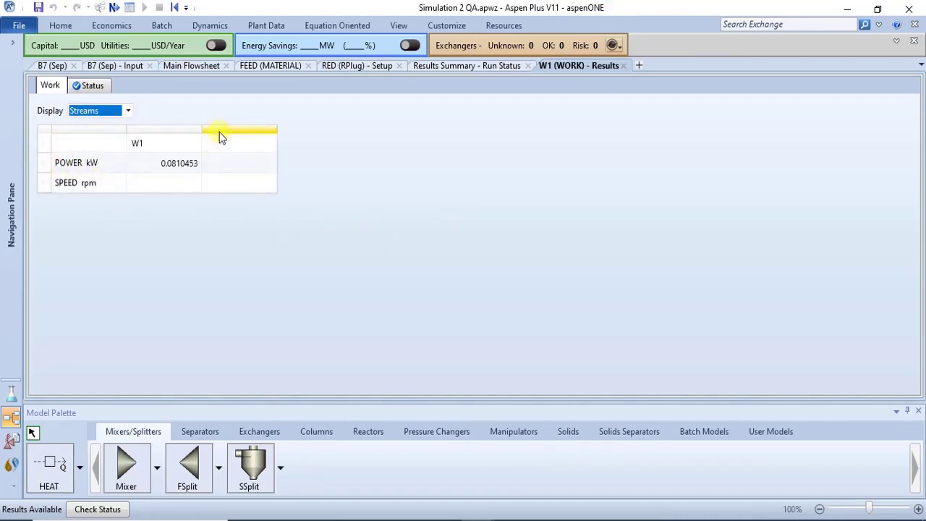
{"action": "left_click", "coordinate": [624, 65]}
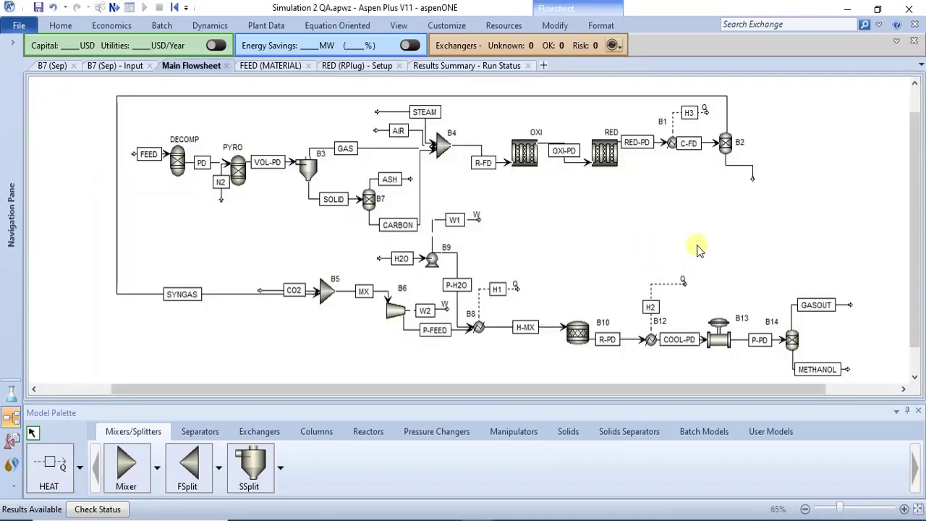
Check the heat duty and the start and end temperatures of heat stream H2 from the flowsheet.
{"action": "double_click", "coordinate": [665, 284]}
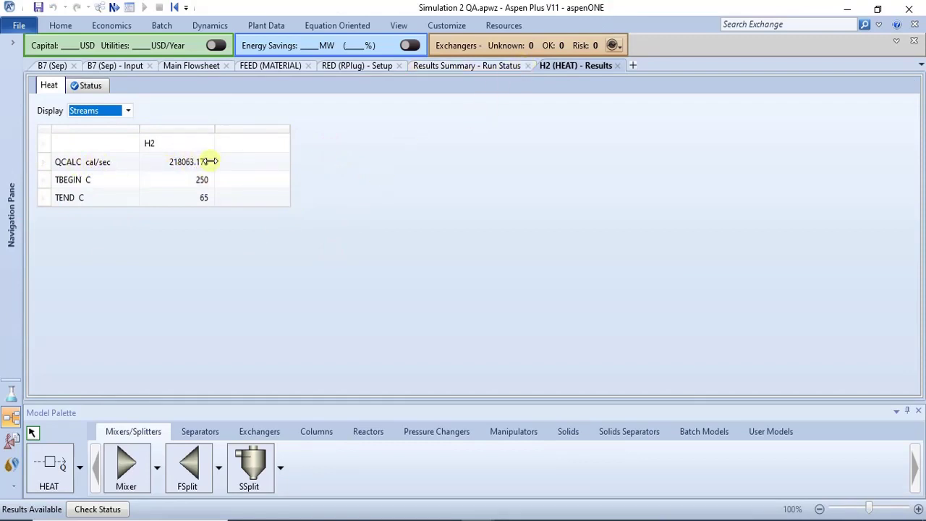
{"action": "left_click", "coordinate": [618, 66]}
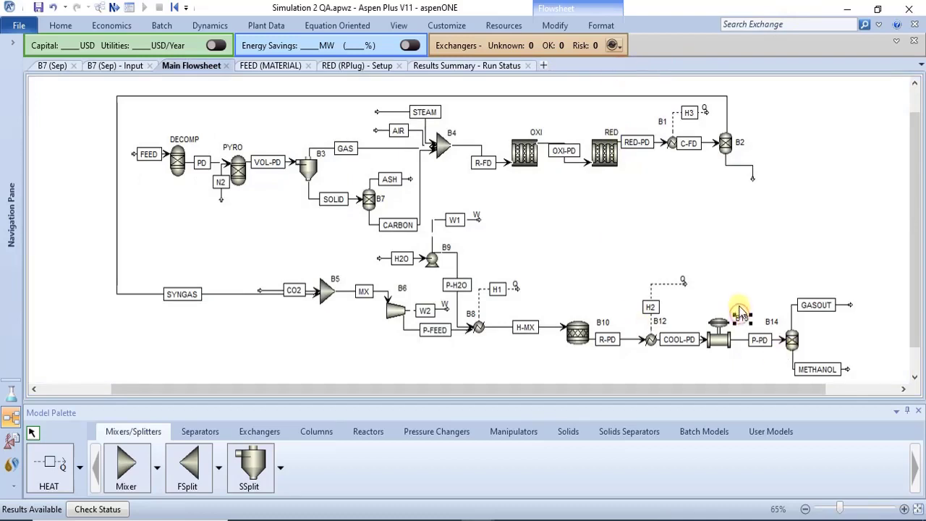
{"action": "double_click", "coordinate": [675, 286]}
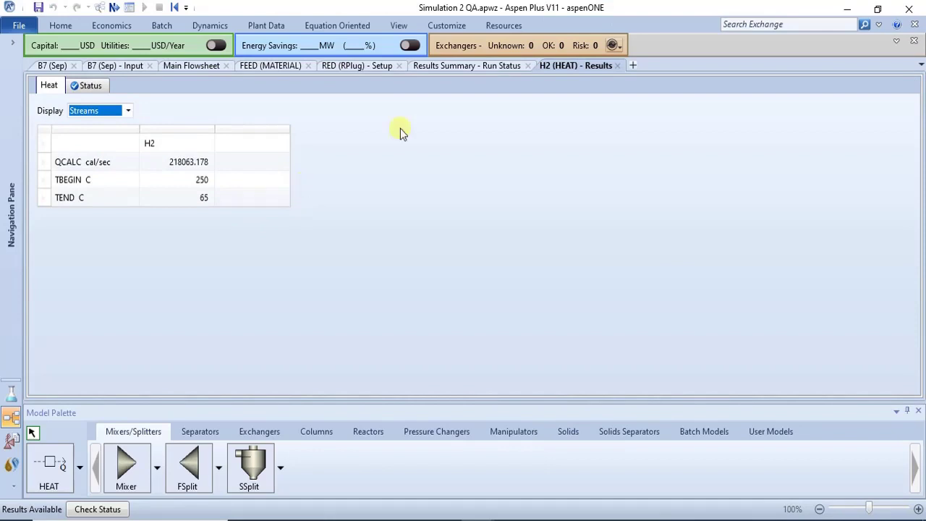
{"action": "left_click", "coordinate": [616, 66]}
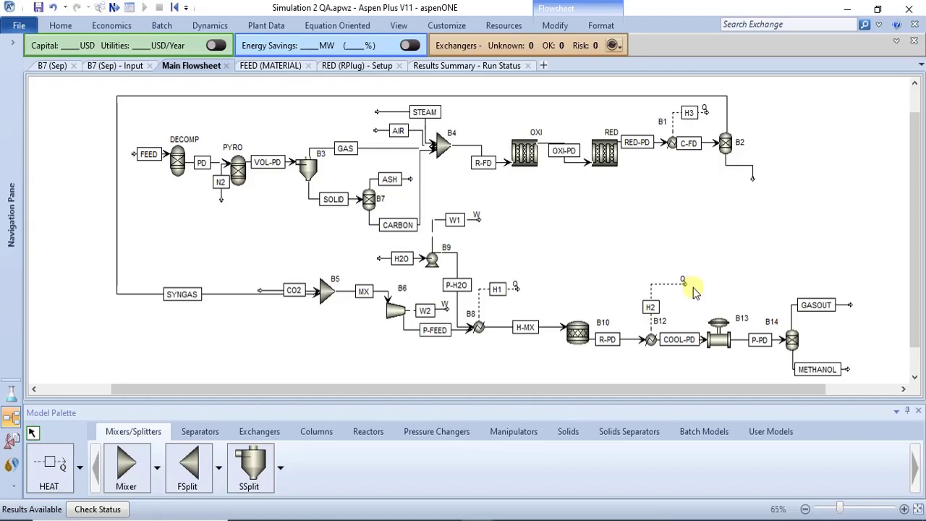
Examine separator B14's stream results for P-PD, GASOUT and METHANOL, and return to the flowsheet.
{"action": "double_click", "coordinate": [793, 340]}
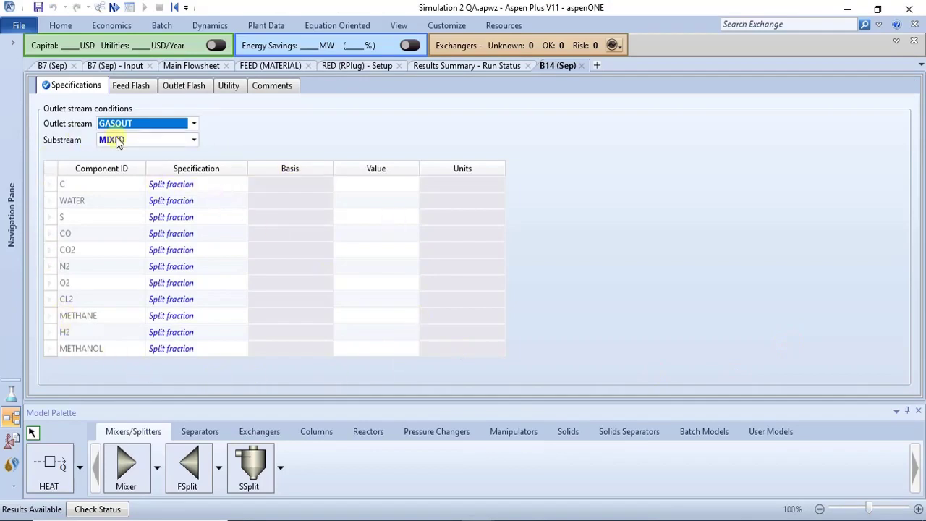
{"action": "left_click", "coordinate": [12, 43]}
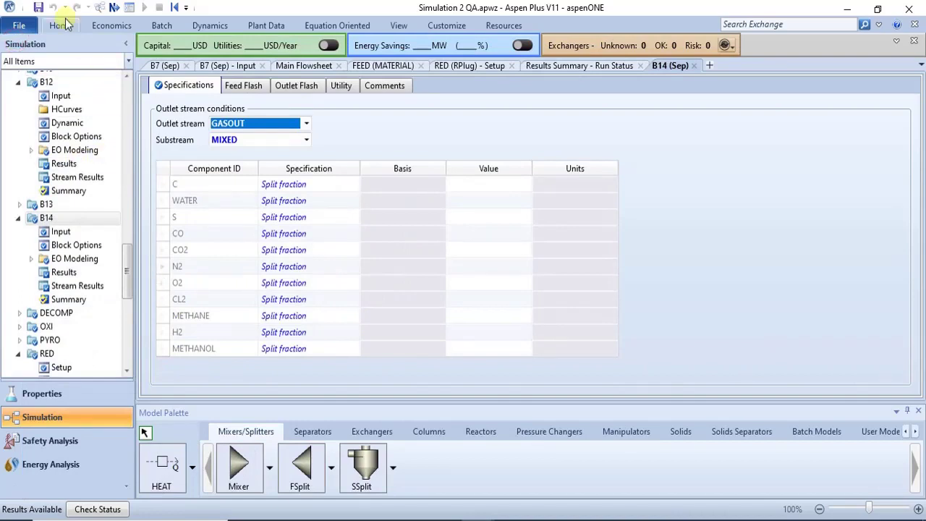
{"action": "left_click", "coordinate": [287, 316]}
{"action": "left_click", "coordinate": [281, 302]}
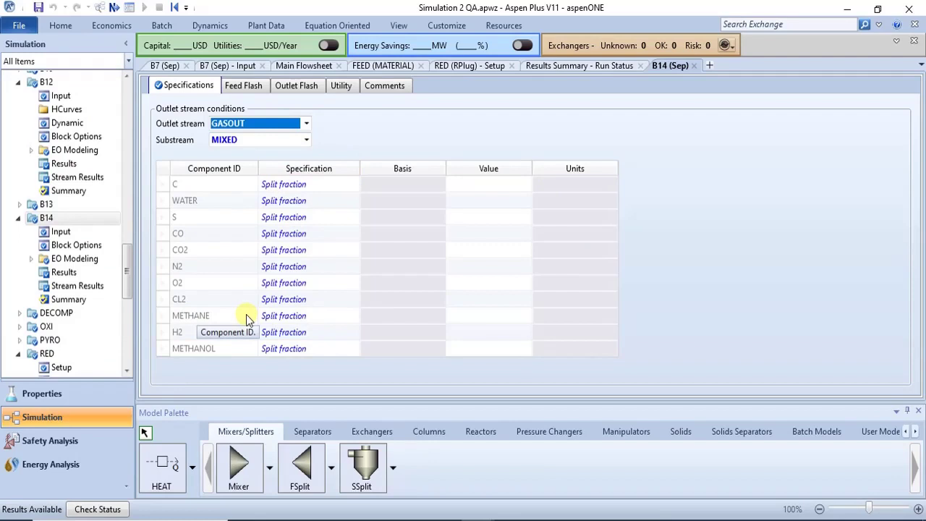
{"action": "left_click", "coordinate": [78, 286]}
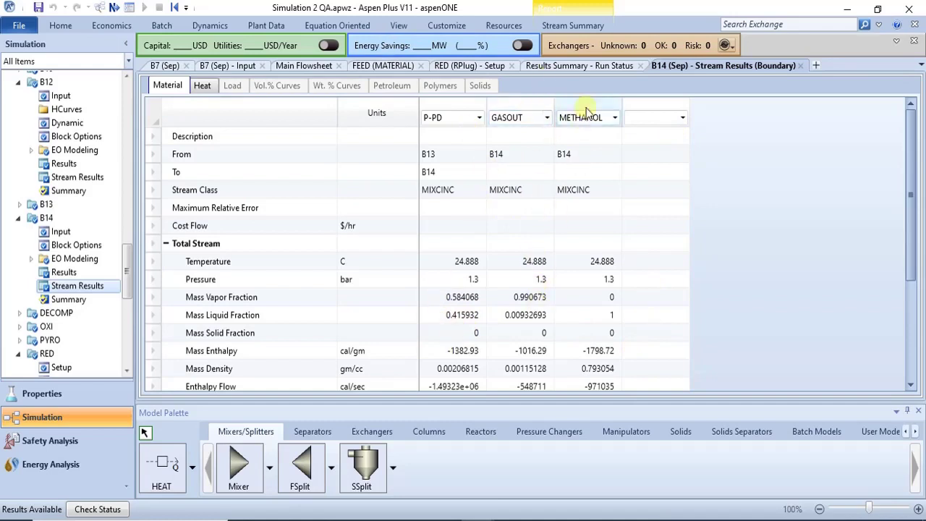
{"action": "left_click_drag", "start_coordinate": [910, 217], "coordinate": [913, 319]}
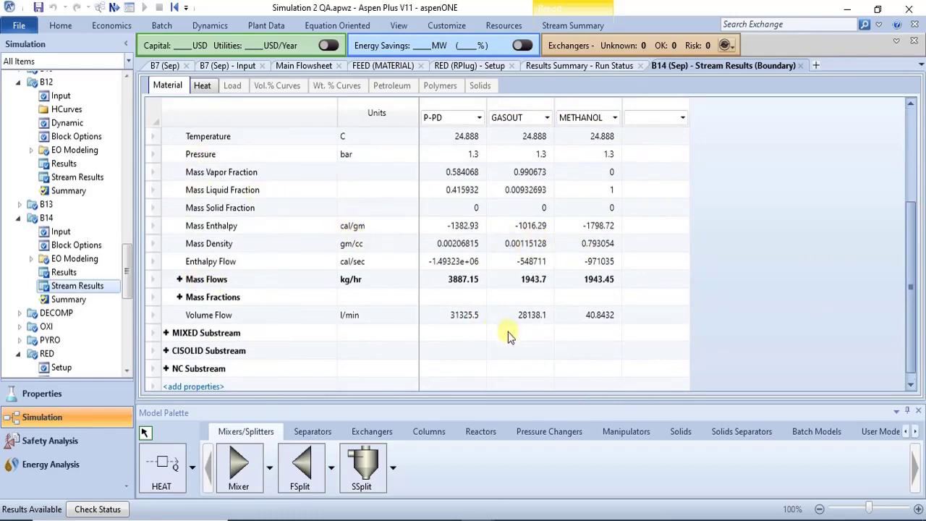
{"action": "scroll", "coordinate": [916, 354], "scroll_direction": "up", "scroll_amount": 3}
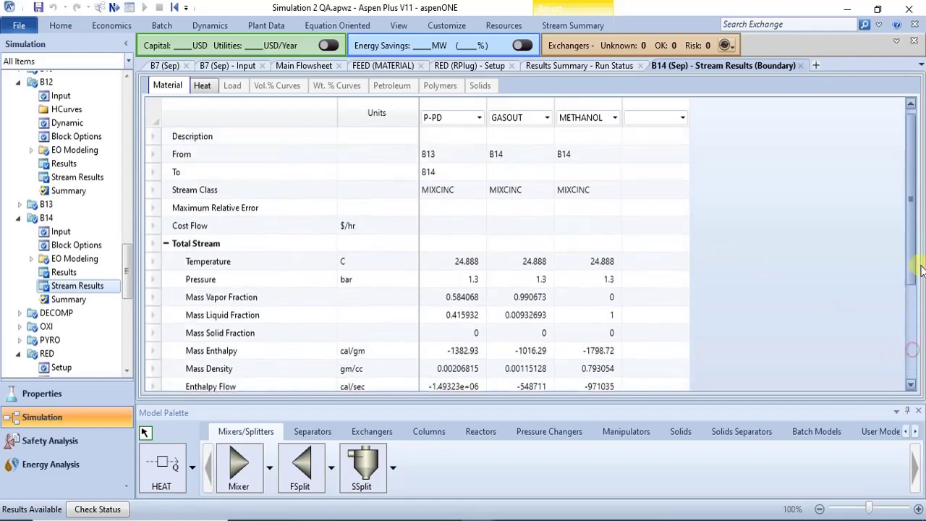
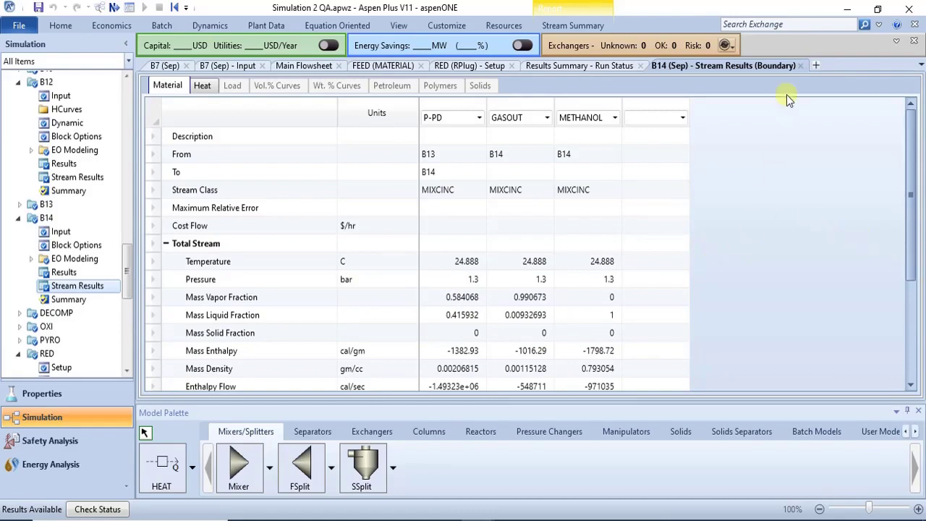
{"action": "left_click", "coordinate": [800, 66]}
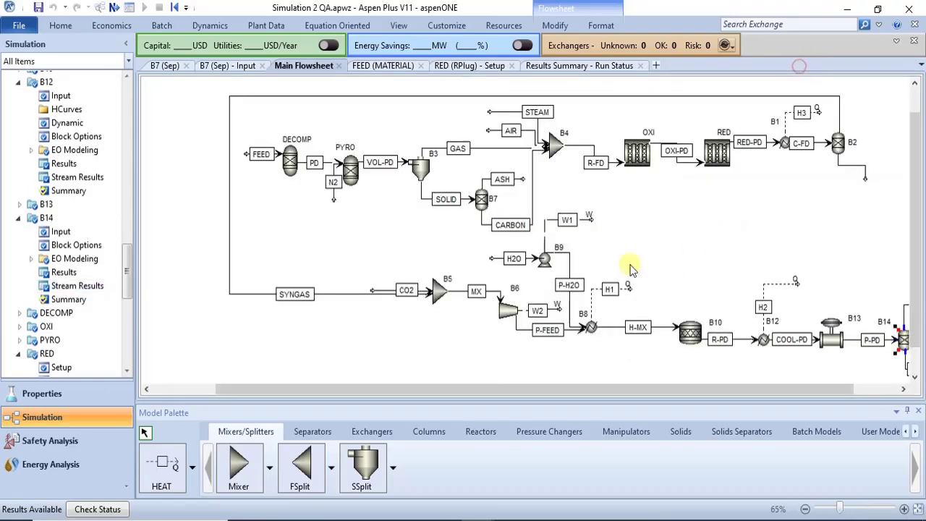
Open the stream table covering all streams from the simulation's Results Summary.
{"action": "left_click_drag", "start_coordinate": [132, 265], "coordinate": [129, 356]}
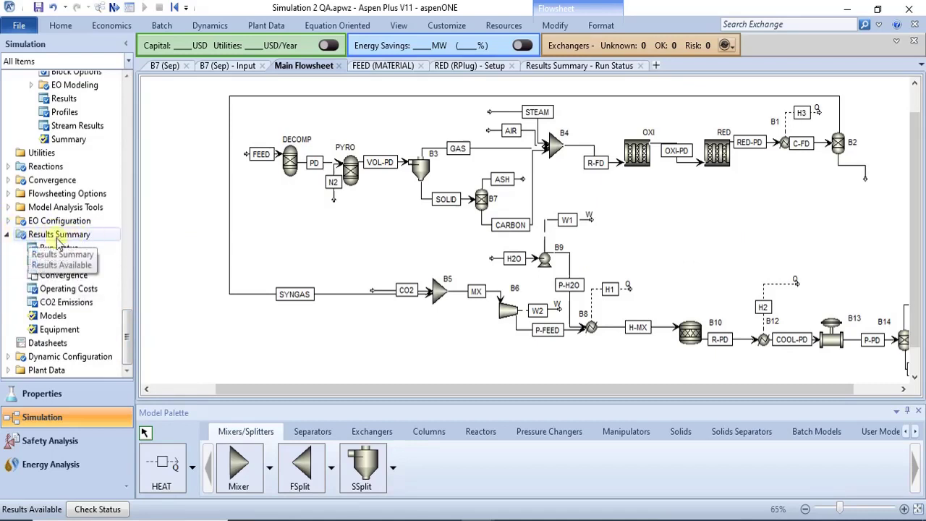
{"action": "left_click", "coordinate": [9, 241]}
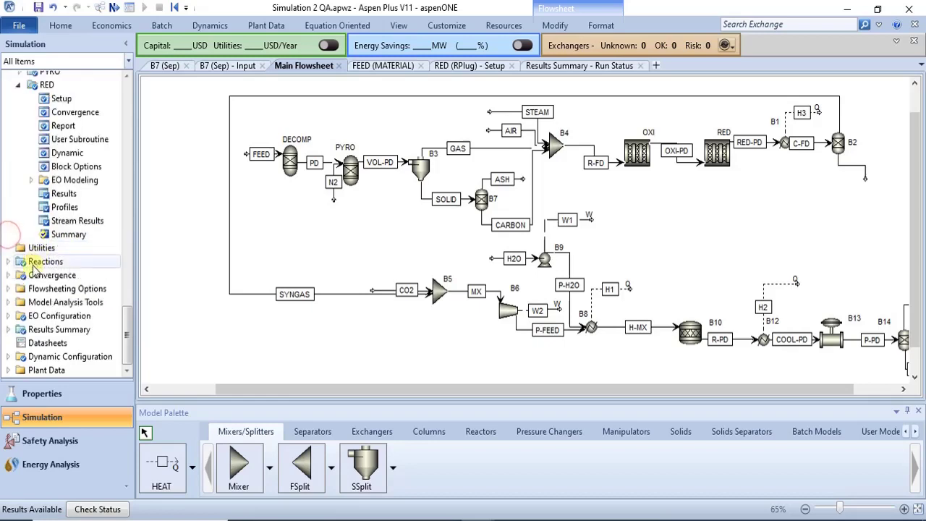
{"action": "left_click", "coordinate": [126, 337]}
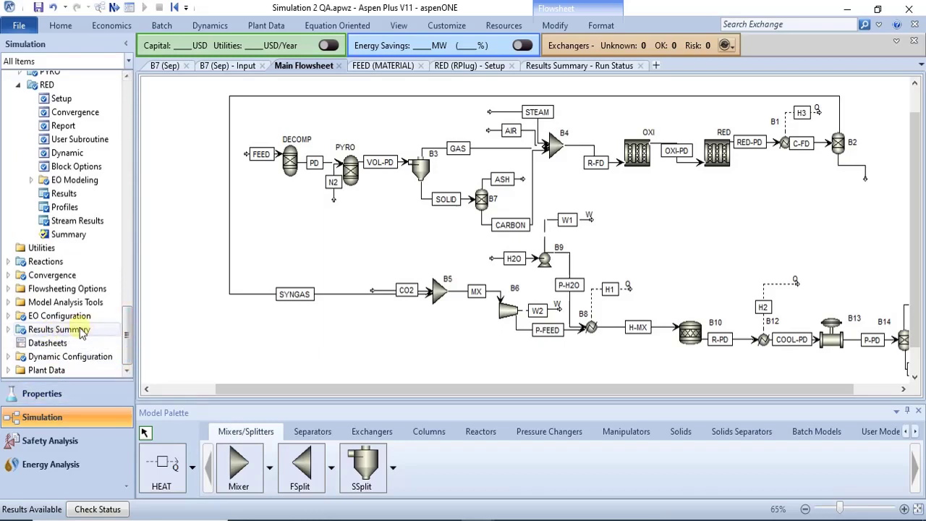
{"action": "left_click", "coordinate": [7, 330]}
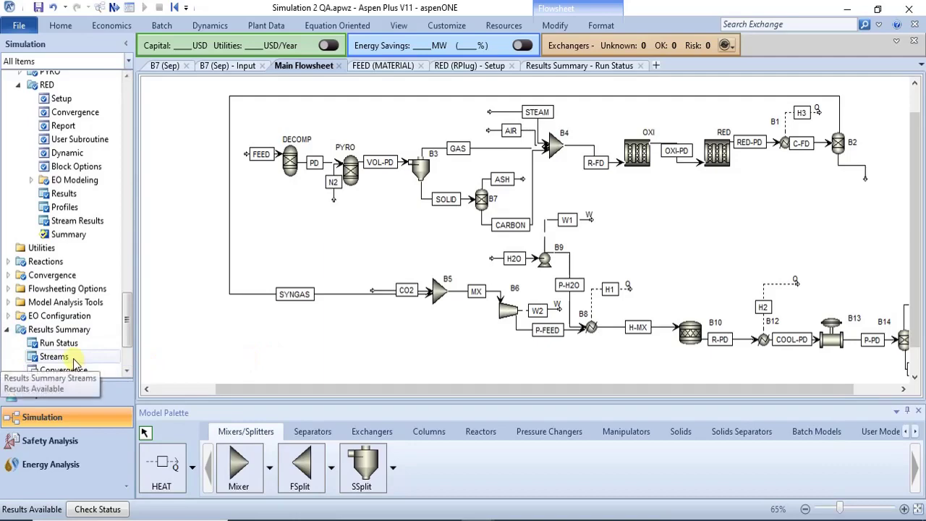
{"action": "double_click", "coordinate": [73, 360]}
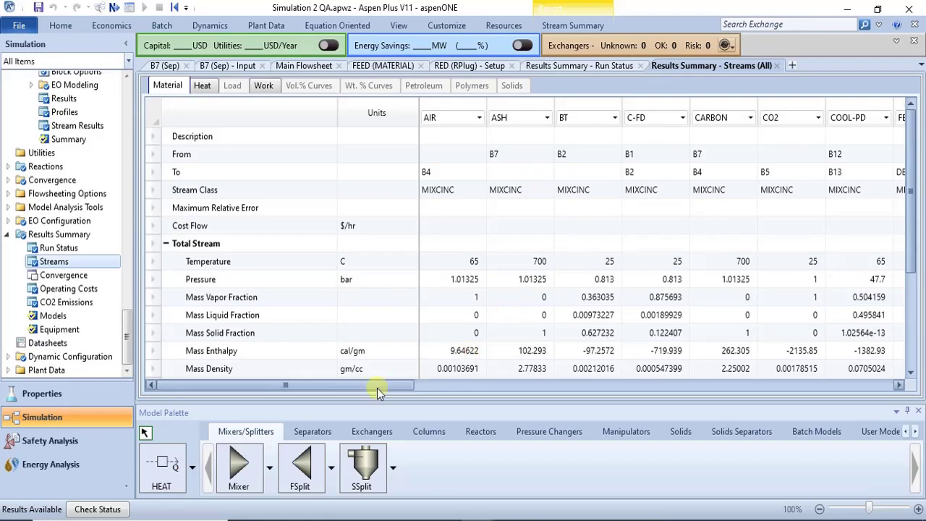
Look through the material results of all streams, from total stream conditions to mass and volume flows.
{"action": "left_click_drag", "start_coordinate": [375, 389], "coordinate": [915, 395]}
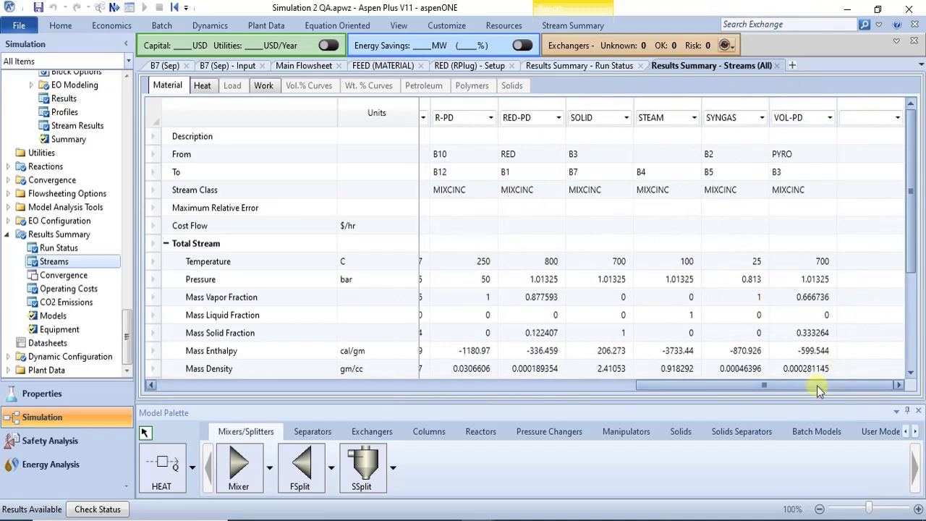
{"action": "left_click_drag", "start_coordinate": [816, 386], "coordinate": [244, 394]}
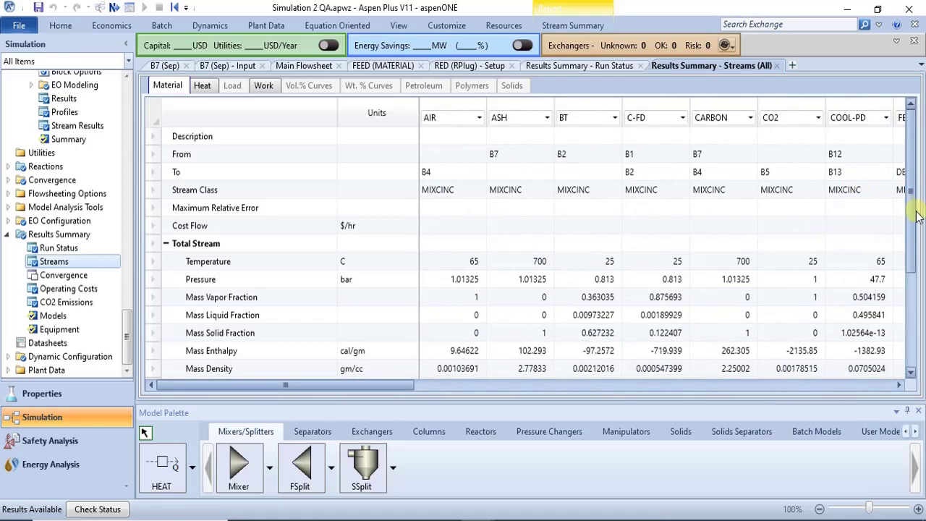
{"action": "left_click_drag", "start_coordinate": [913, 220], "coordinate": [921, 325]}
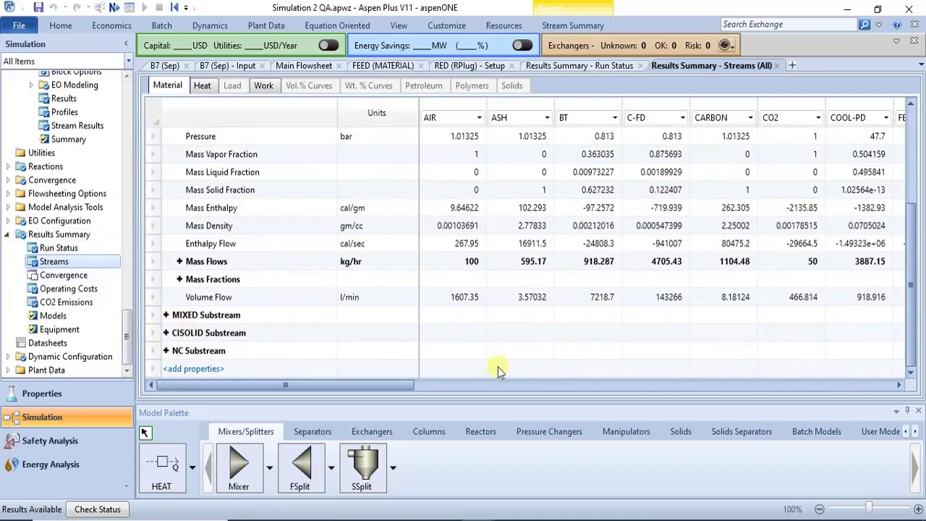
{"action": "left_click_drag", "start_coordinate": [380, 386], "coordinate": [536, 389]}
{"action": "left_click", "coordinate": [613, 382]}
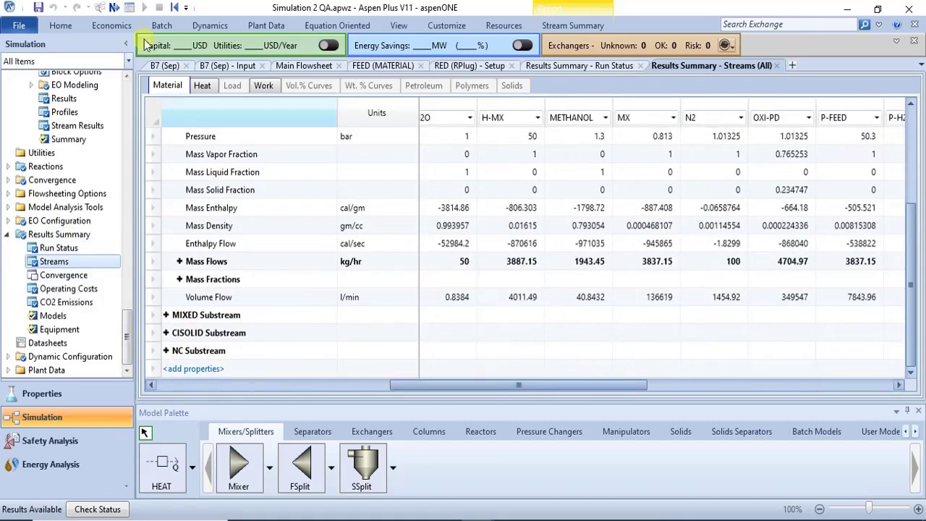
Check the heat and work results for all streams, and look further across the stream columns of the material results table.
{"action": "left_click", "coordinate": [201, 86]}
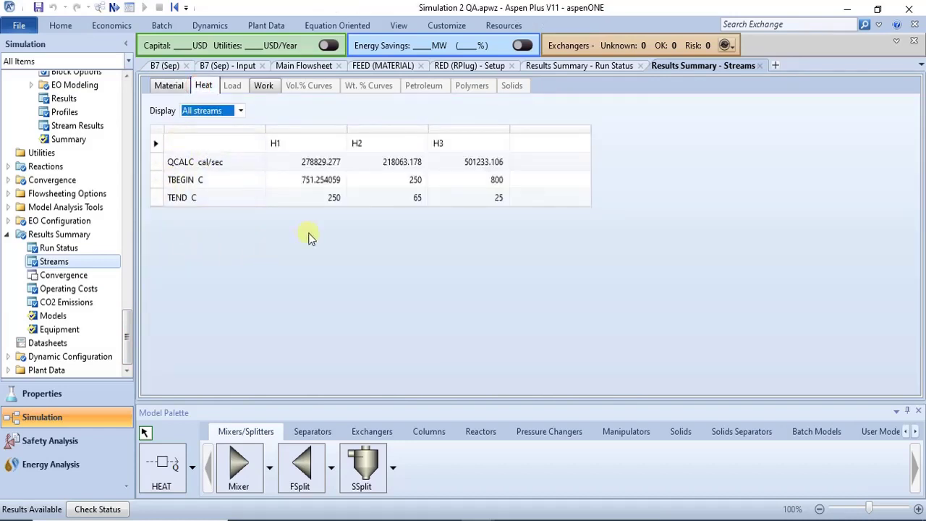
{"action": "left_click", "coordinate": [264, 85]}
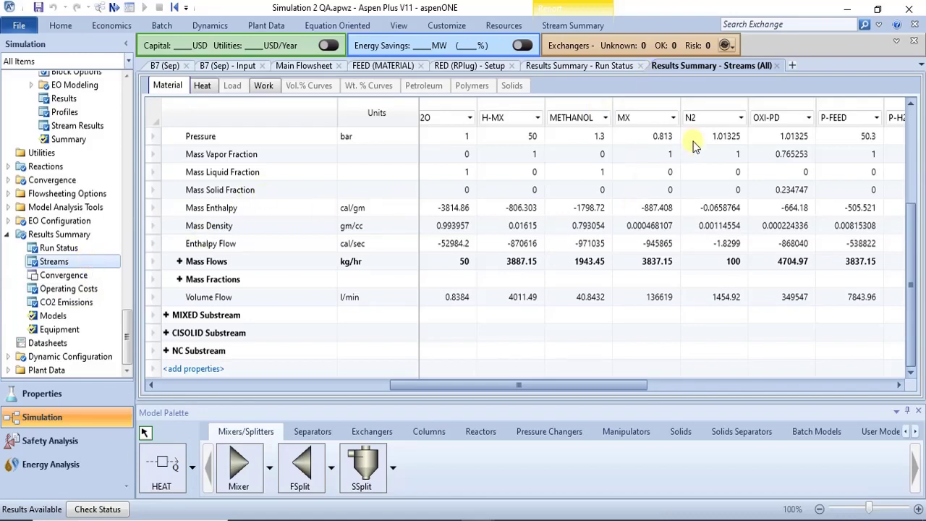
{"action": "left_click", "coordinate": [563, 26]}
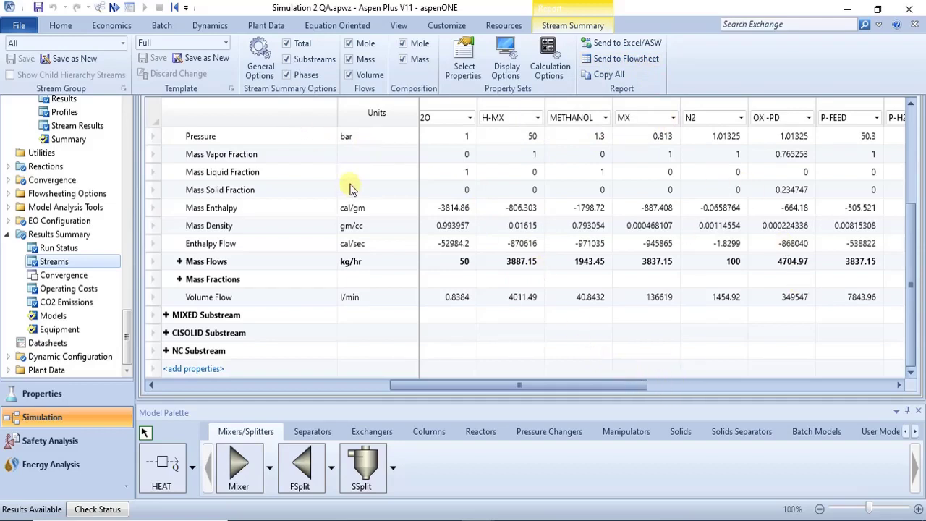
{"action": "left_click", "coordinate": [512, 387]}
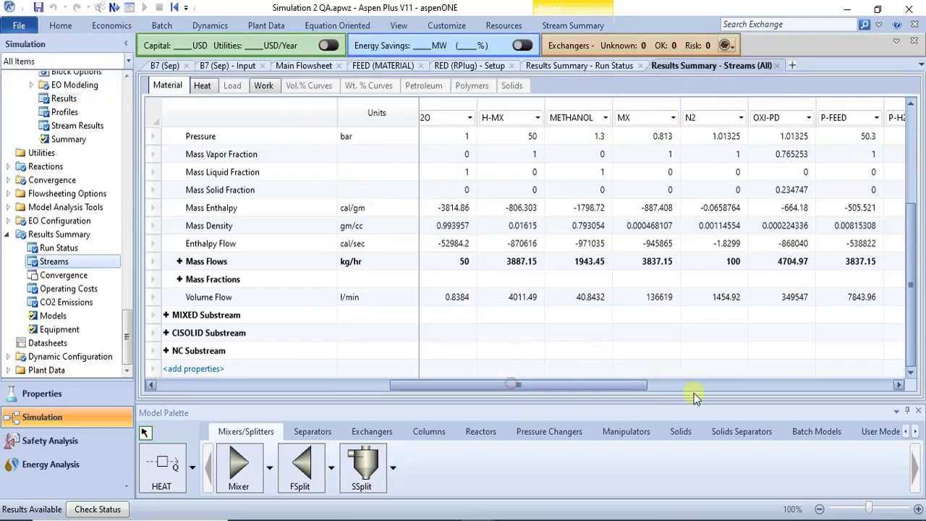
{"action": "left_click_drag", "start_coordinate": [631, 385], "coordinate": [726, 388]}
Export the material, heat and work stream tables, one per worksheet, to an Excel workbook named METHANOL on the Desktop and open it.
{"action": "left_click", "coordinate": [552, 28]}
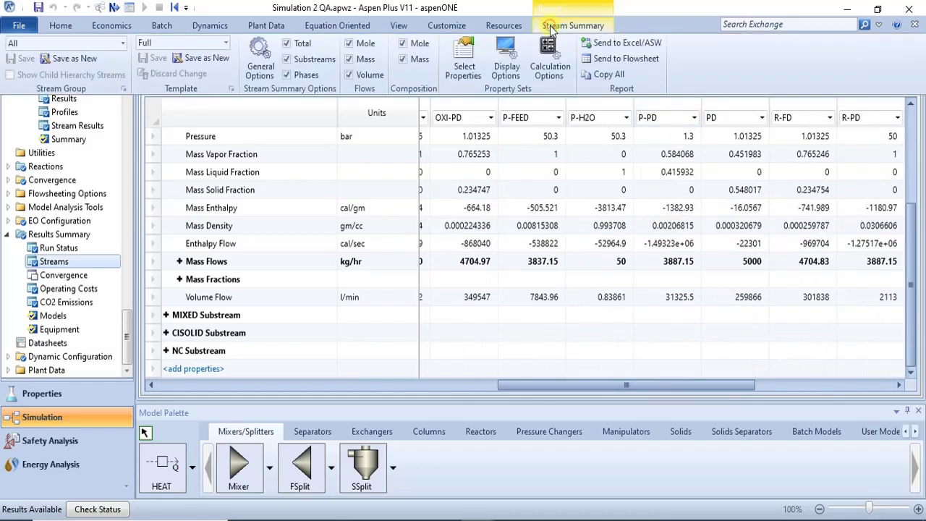
{"action": "left_click", "coordinate": [633, 45]}
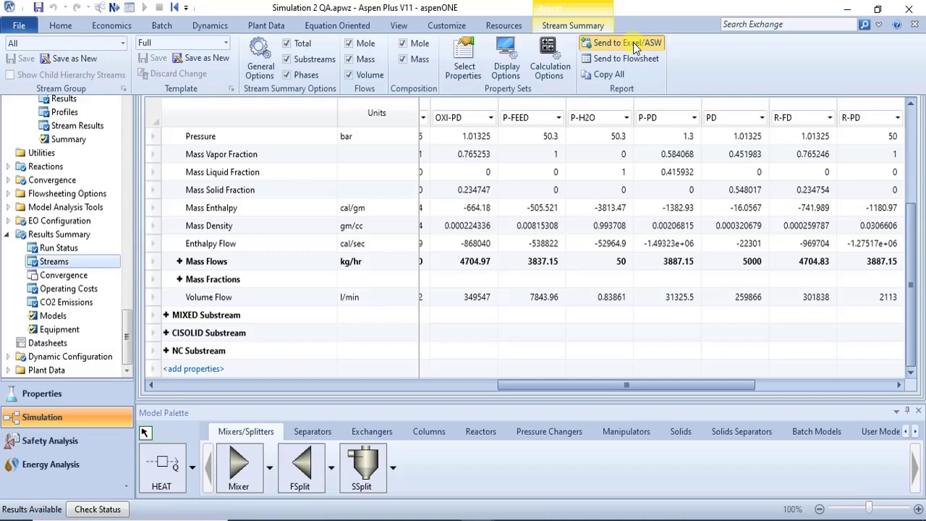
{"action": "left_click", "coordinate": [634, 46]}
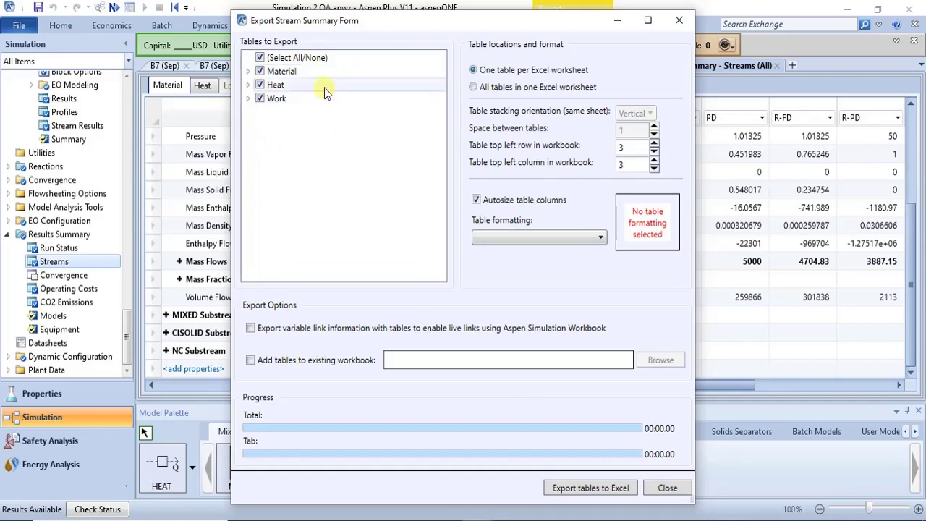
{"action": "left_click", "coordinate": [591, 489]}
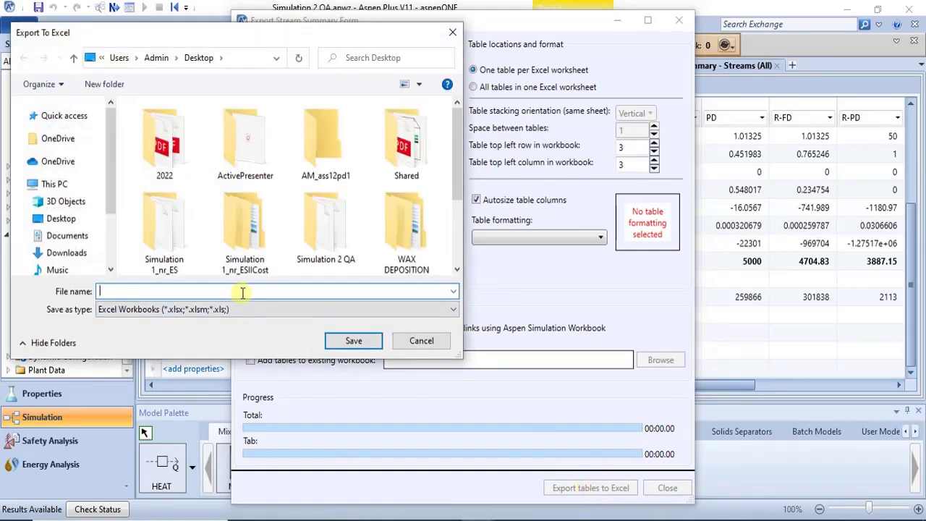
{"action": "type", "text": "M"}
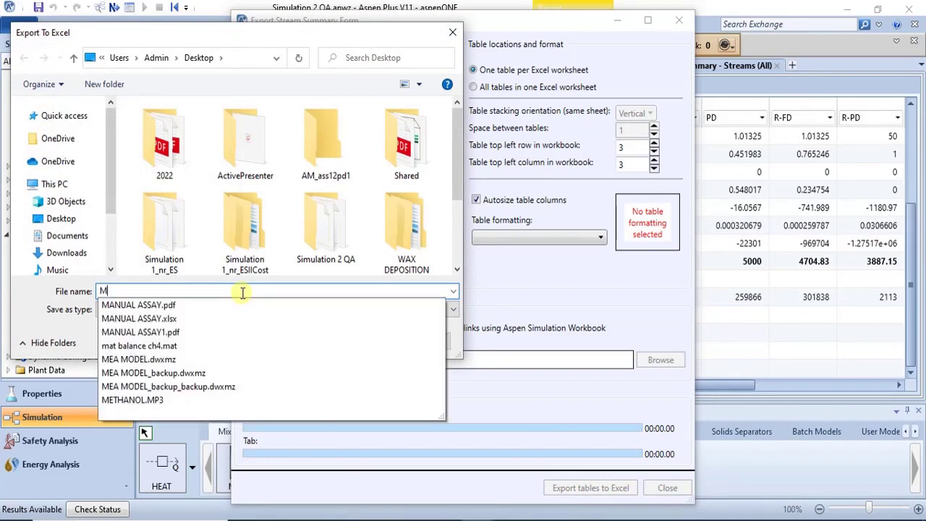
{"action": "type", "text": "ETHANOL"}
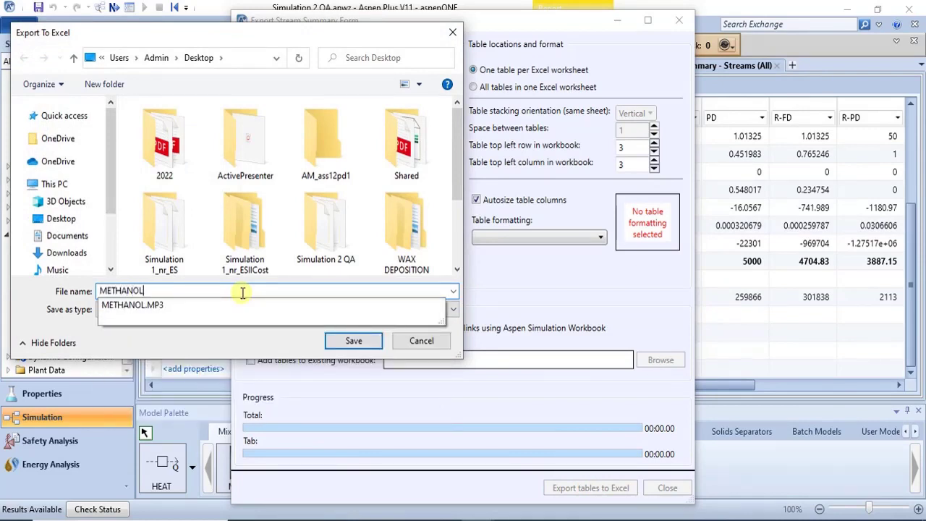
{"action": "left_click", "coordinate": [352, 340]}
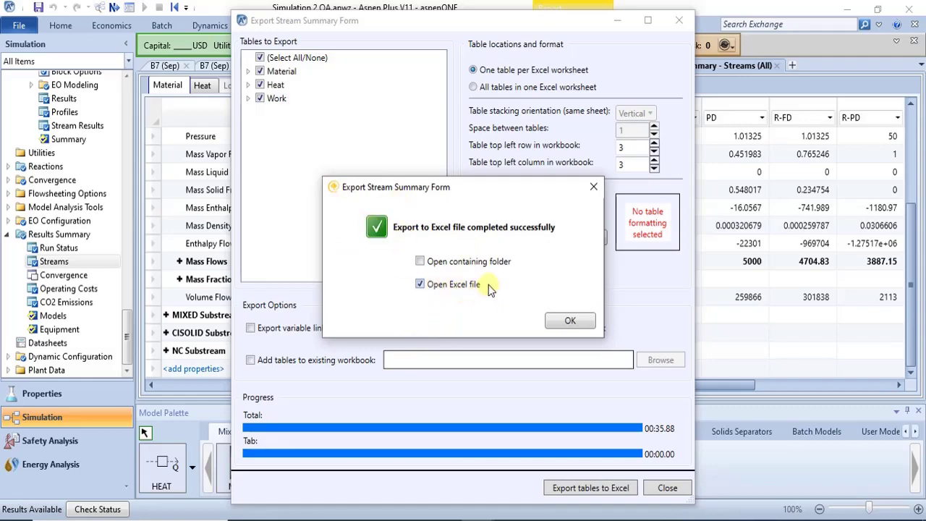
{"action": "left_click", "coordinate": [562, 320]}
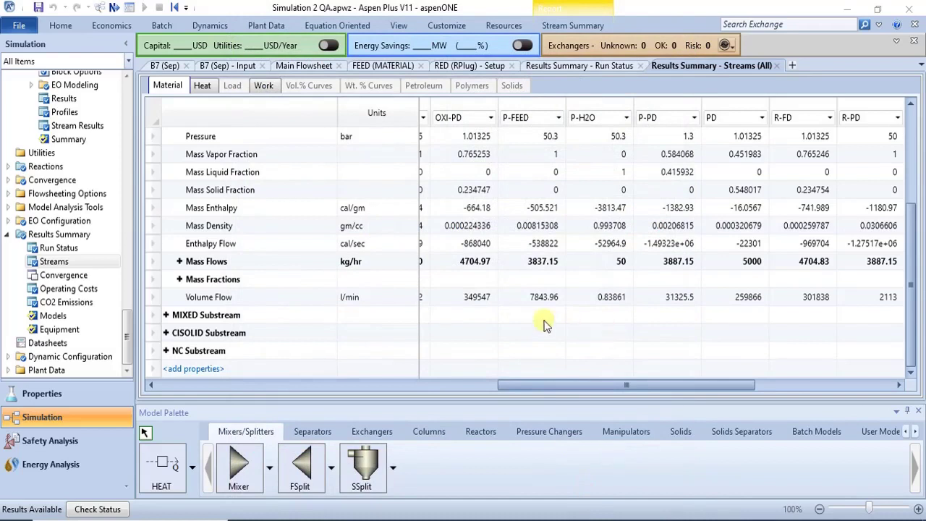
Switch to the METHANOL.xlsx workbook in Excel and dismiss the Office licence notices.
{"action": "mouse_move", "coordinate": [578, 520]}
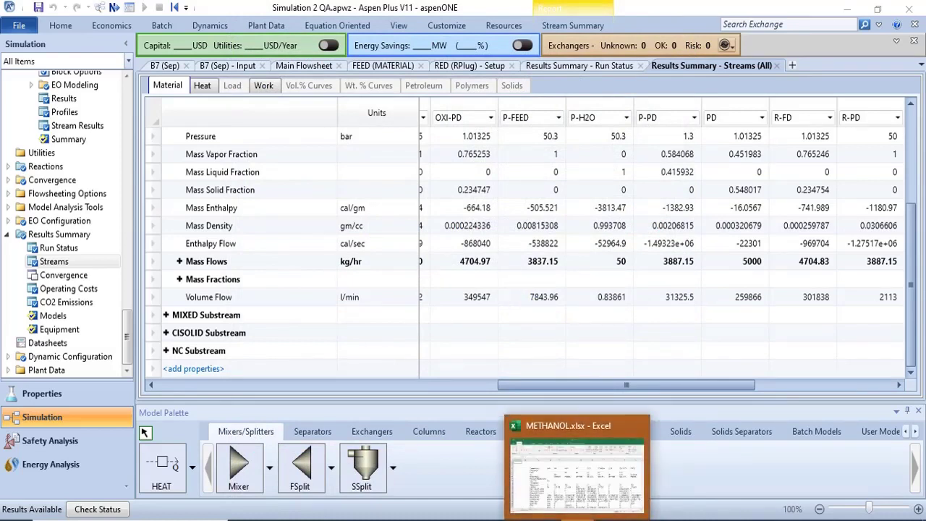
{"action": "left_click", "coordinate": [577, 471]}
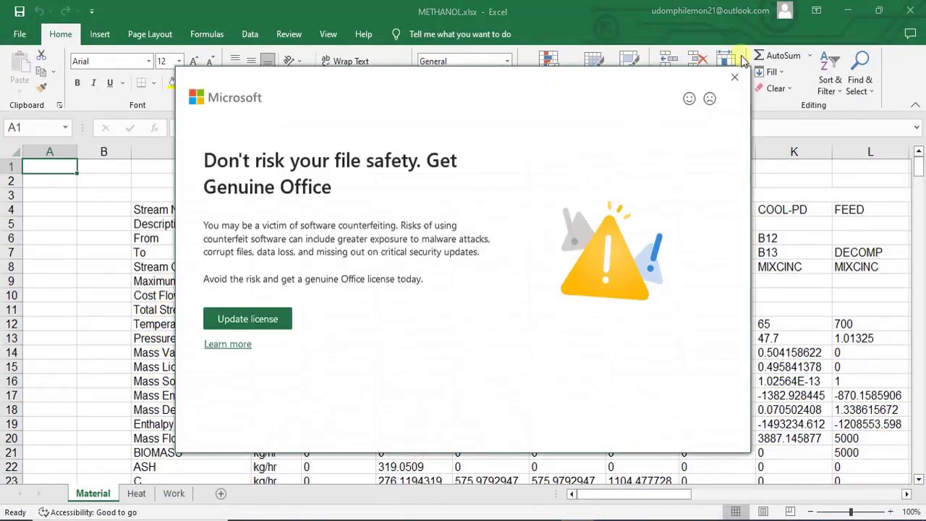
{"action": "left_click", "coordinate": [734, 77]}
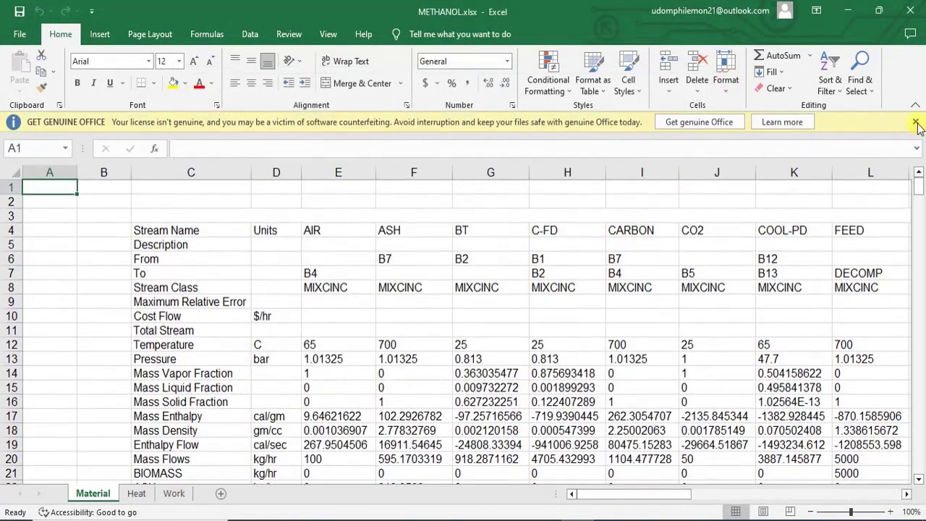
{"action": "left_click", "coordinate": [916, 123]}
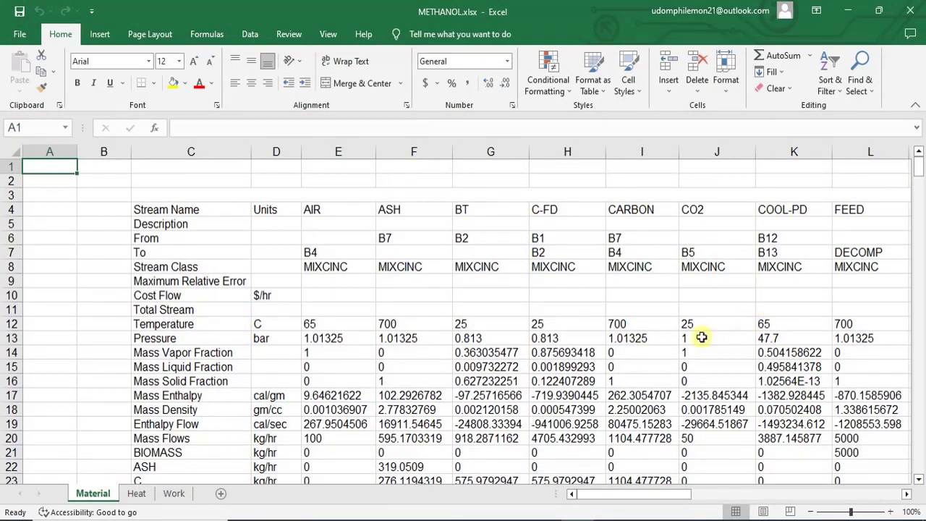
Look through the exported stream results on the Material, Heat and Work worksheets.
{"action": "left_click_drag", "start_coordinate": [638, 495], "coordinate": [754, 492]}
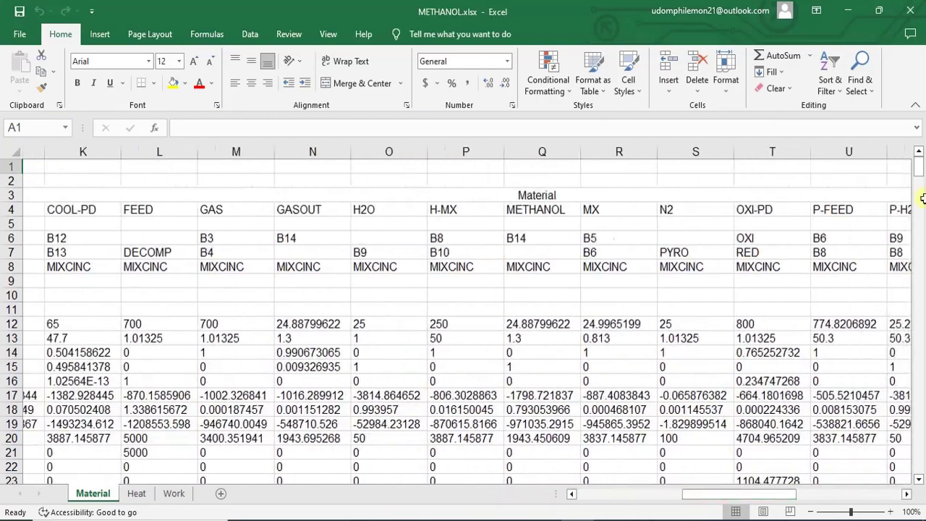
{"action": "left_click_drag", "start_coordinate": [917, 167], "coordinate": [921, 360]}
{"action": "left_click_drag", "start_coordinate": [723, 500], "coordinate": [611, 499]}
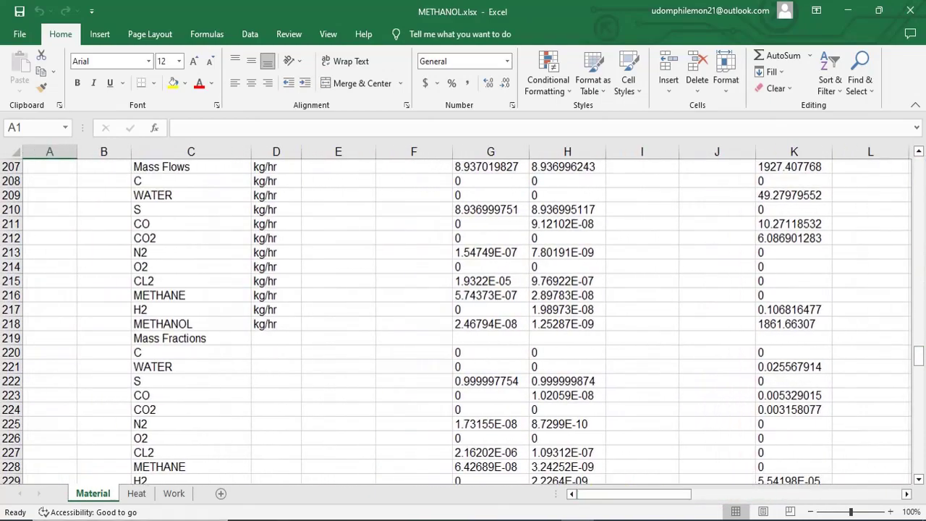
{"action": "left_click", "coordinate": [136, 494]}
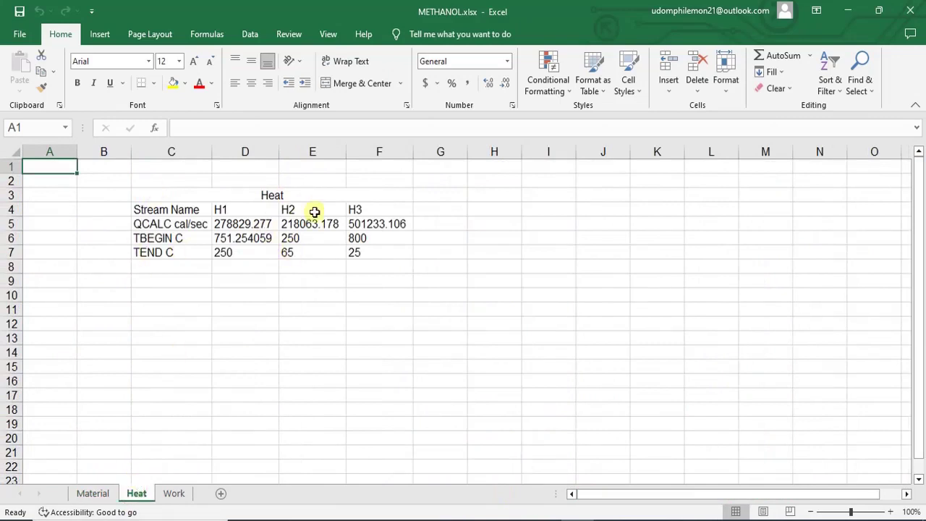
{"action": "left_click", "coordinate": [173, 494]}
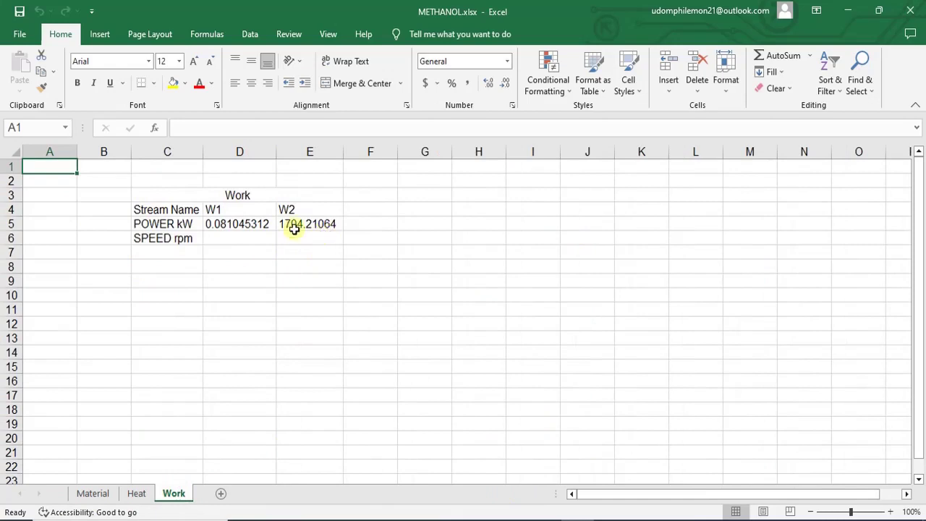
{"action": "left_click", "coordinate": [137, 495]}
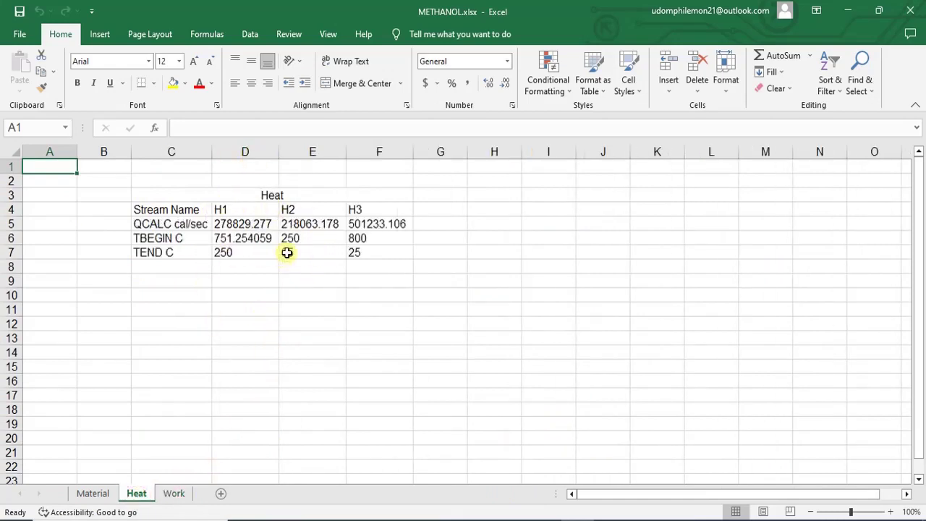
{"action": "left_click", "coordinate": [93, 493]}
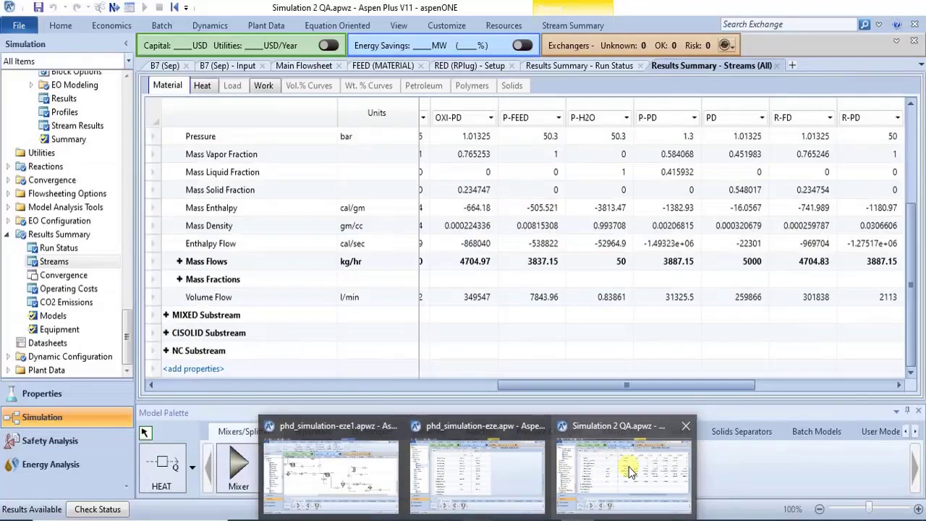
Return to the Simulation 2 QA main flowsheet in Aspen Plus and display the stream temperatures on it.
{"action": "left_click", "coordinate": [604, 478]}
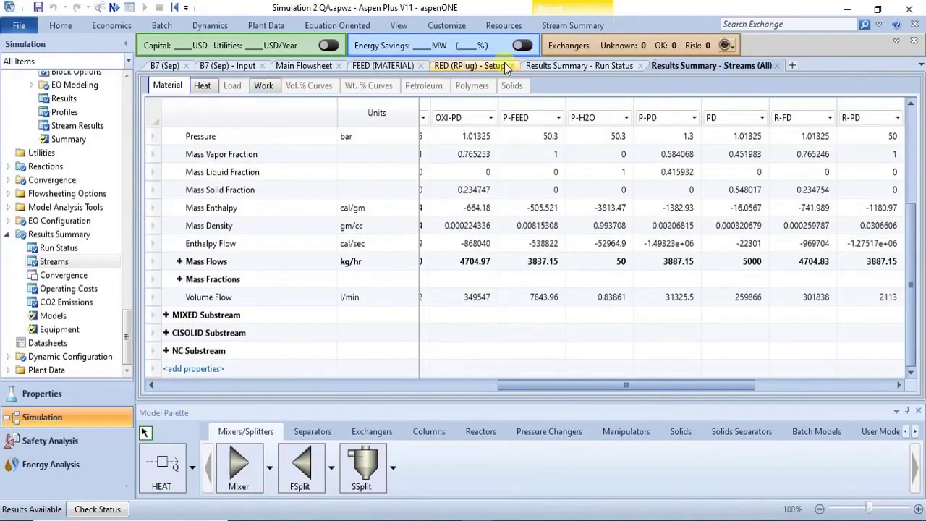
{"action": "left_click", "coordinate": [304, 65]}
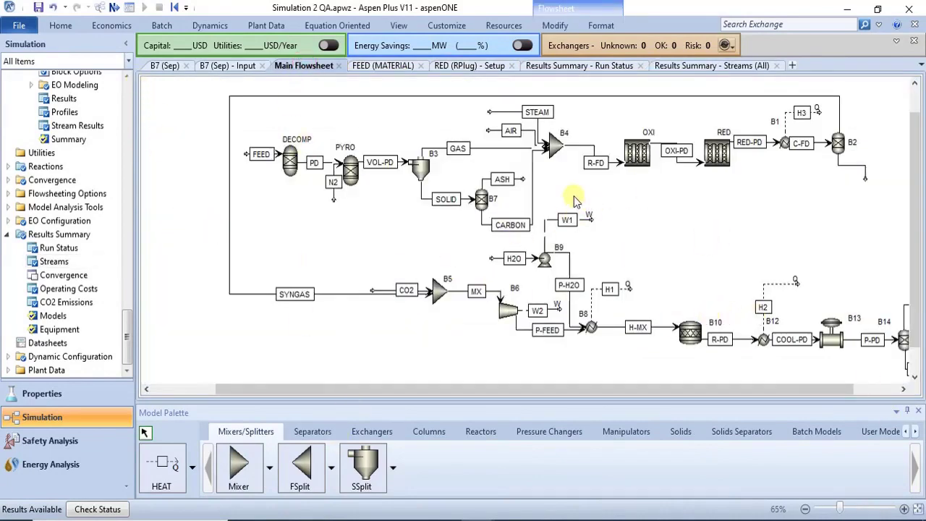
{"action": "left_click", "coordinate": [553, 25]}
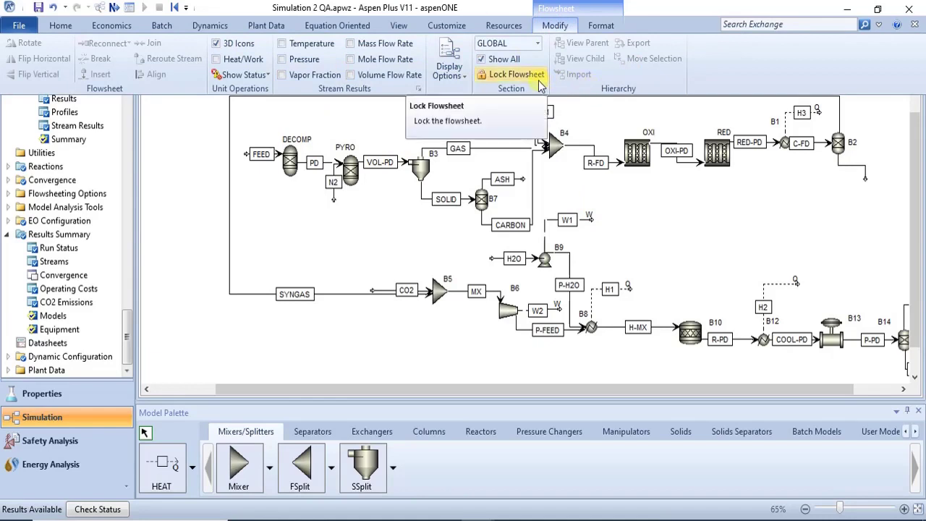
{"action": "left_click", "coordinate": [281, 44]}
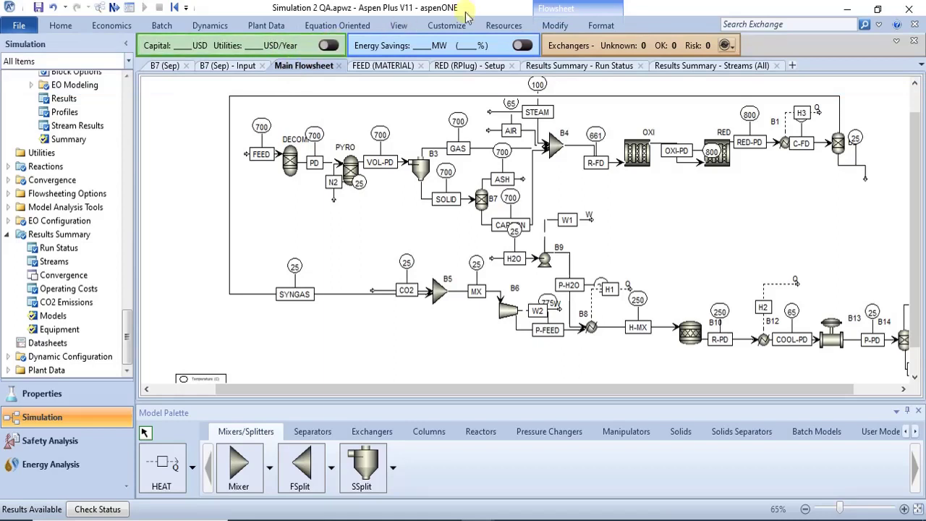
Keep the ribbon permanently expanded and add pressure and mass flow rate labels to the flowsheet streams.
{"action": "left_click", "coordinate": [565, 26]}
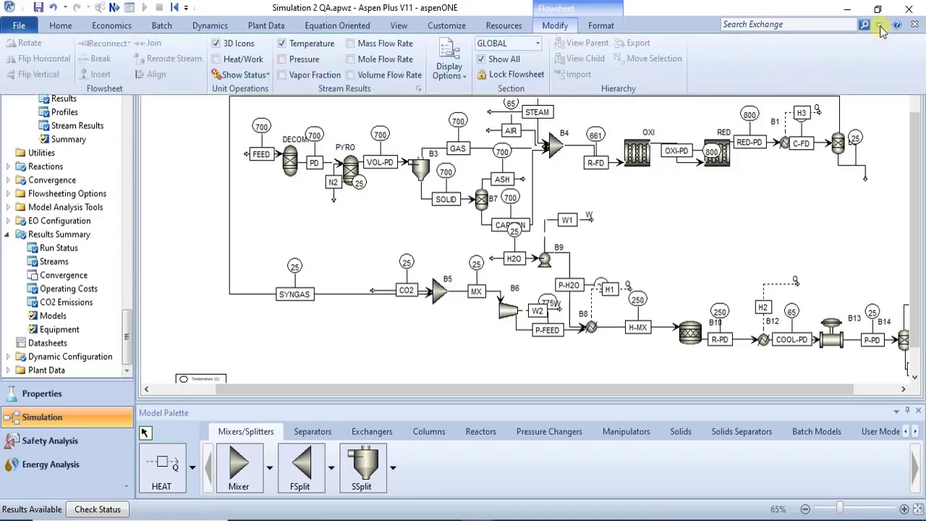
{"action": "left_click", "coordinate": [816, 208]}
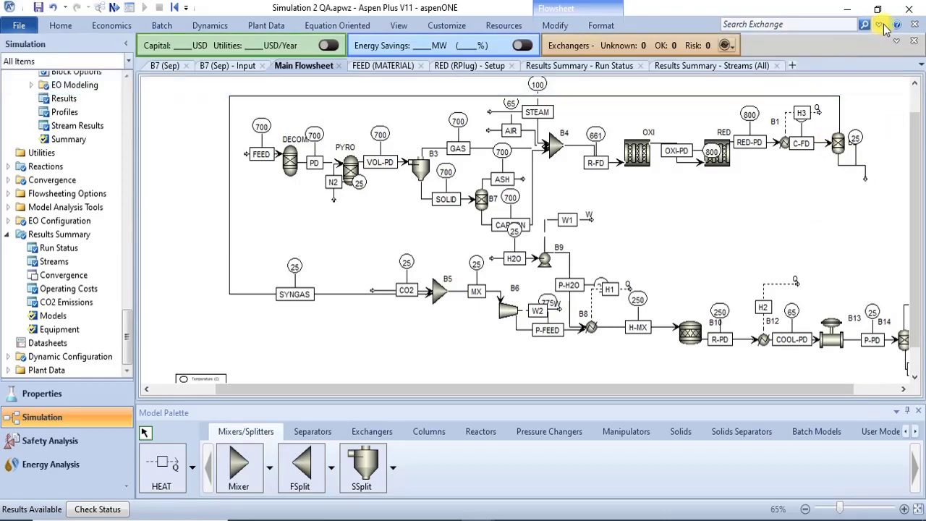
{"action": "left_click", "coordinate": [881, 26]}
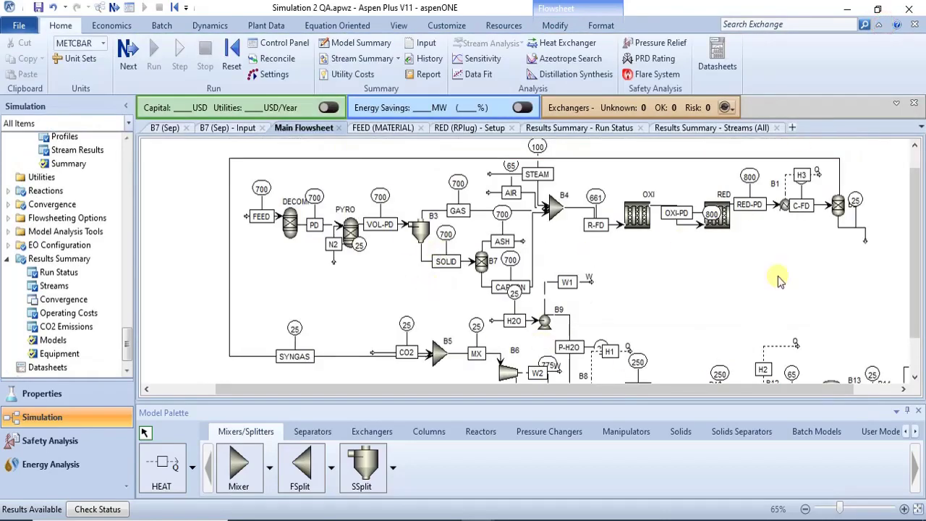
{"action": "left_click", "coordinate": [547, 26]}
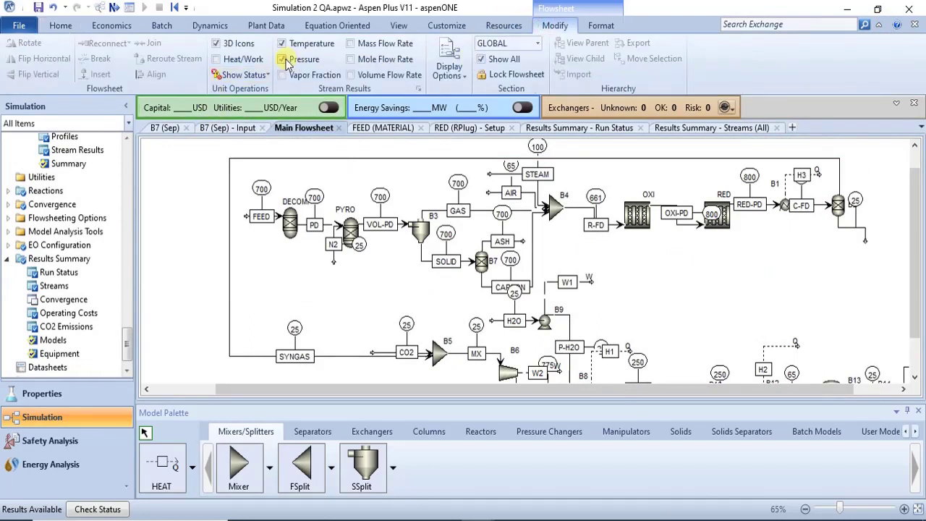
{"action": "left_click", "coordinate": [351, 44]}
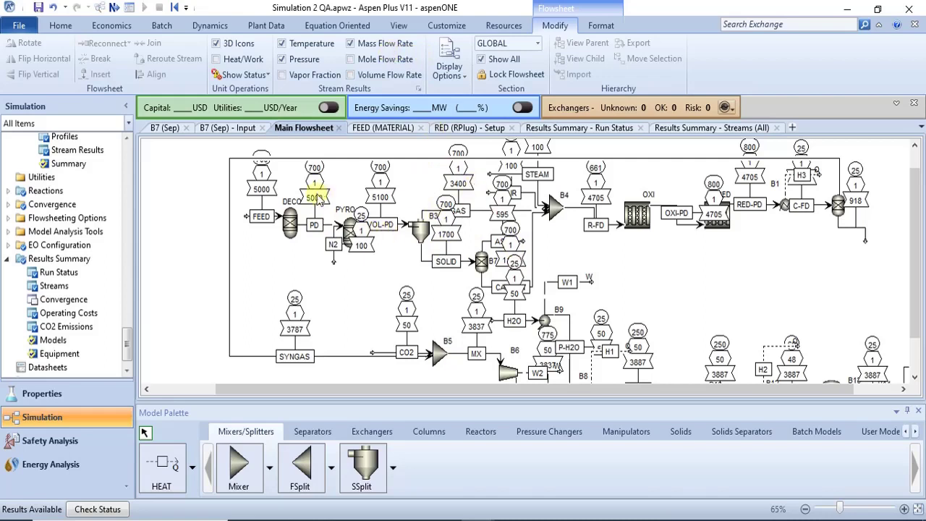
Remove the mass flow rate, pressure and temperature labels, and check the blocks' heat and work values on the flowsheet before hiding them.
{"action": "left_click", "coordinate": [351, 44]}
{"action": "left_click", "coordinate": [282, 59]}
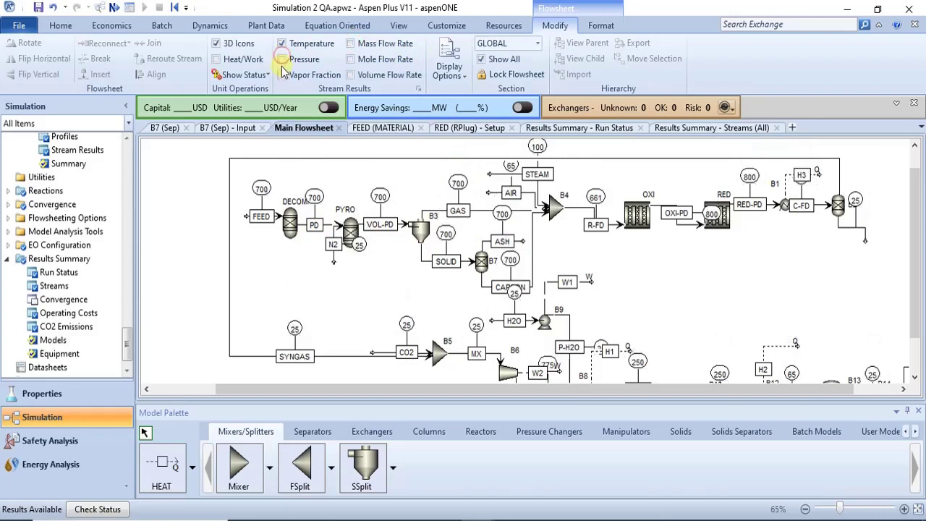
{"action": "left_click", "coordinate": [282, 45]}
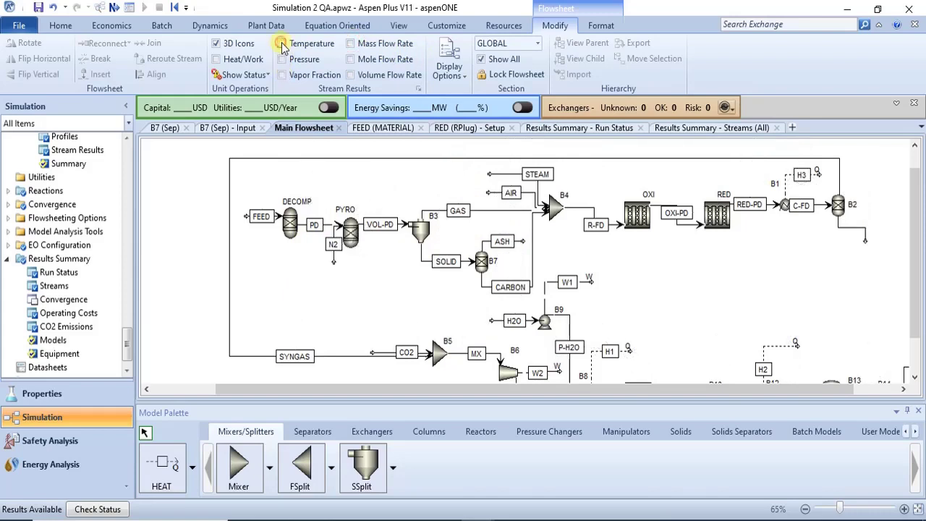
{"action": "left_click", "coordinate": [220, 61]}
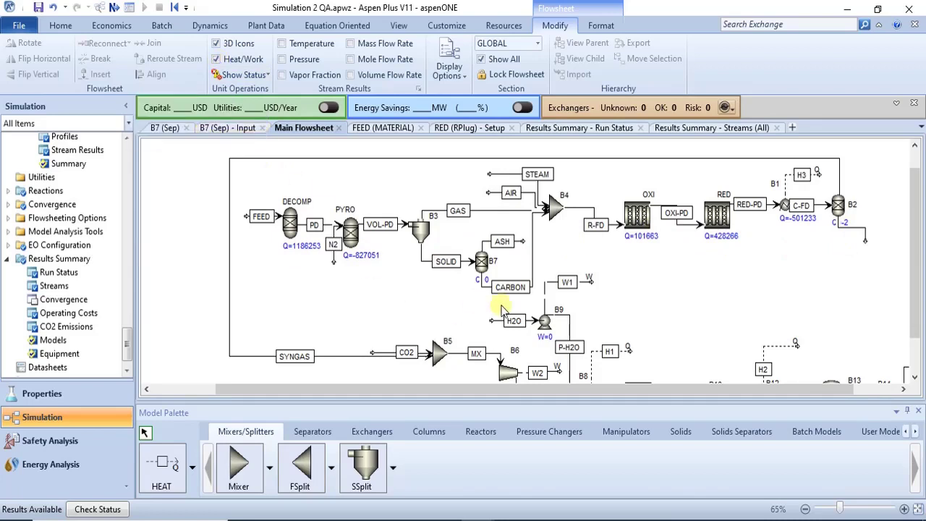
{"action": "left_click", "coordinate": [214, 62]}
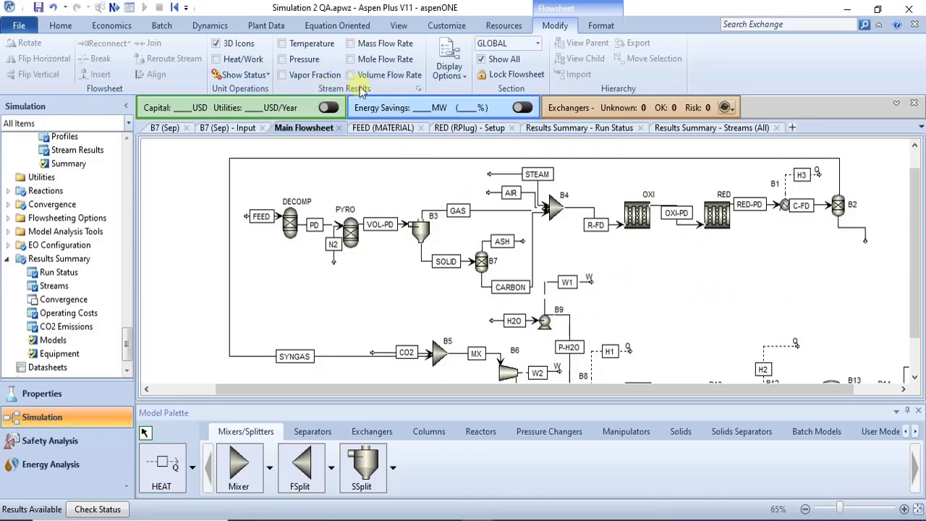
Display the Heat/Work values of the streams on the flowsheet through the flowsheet display options, check them, and hide them again.
{"action": "left_click", "coordinate": [418, 92]}
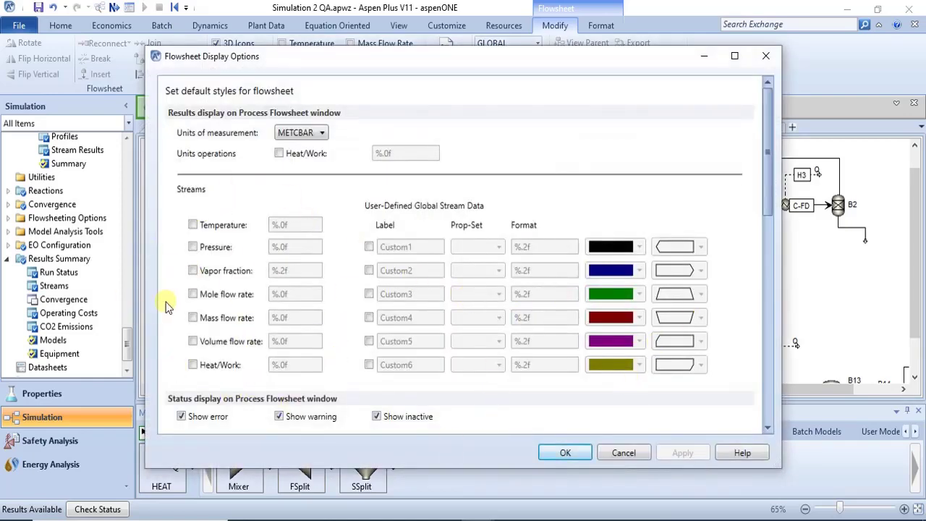
{"action": "left_click", "coordinate": [193, 364]}
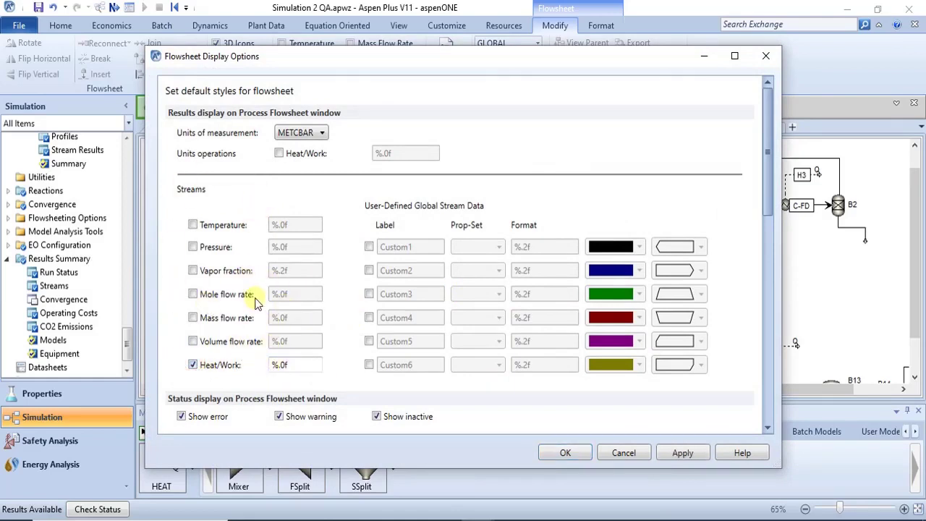
{"action": "left_click", "coordinate": [566, 453]}
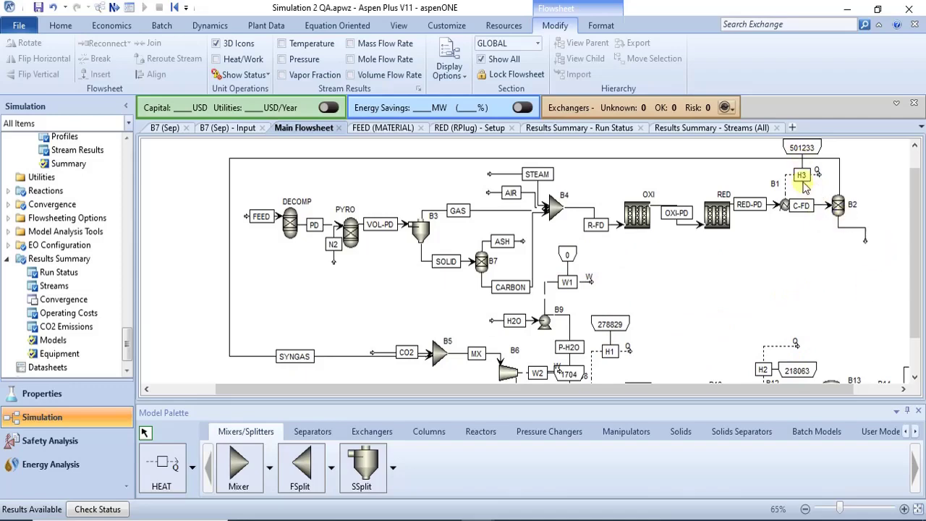
{"action": "left_click", "coordinate": [419, 89]}
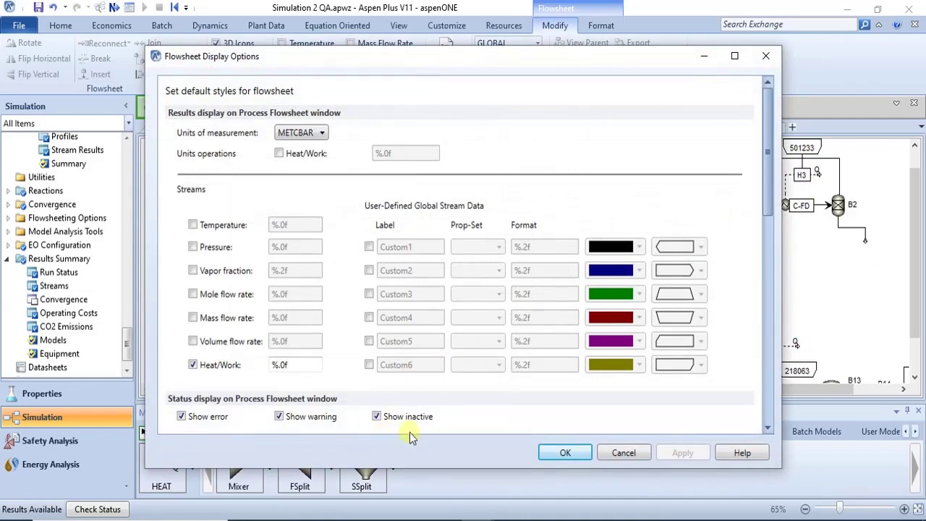
{"action": "left_click", "coordinate": [193, 365]}
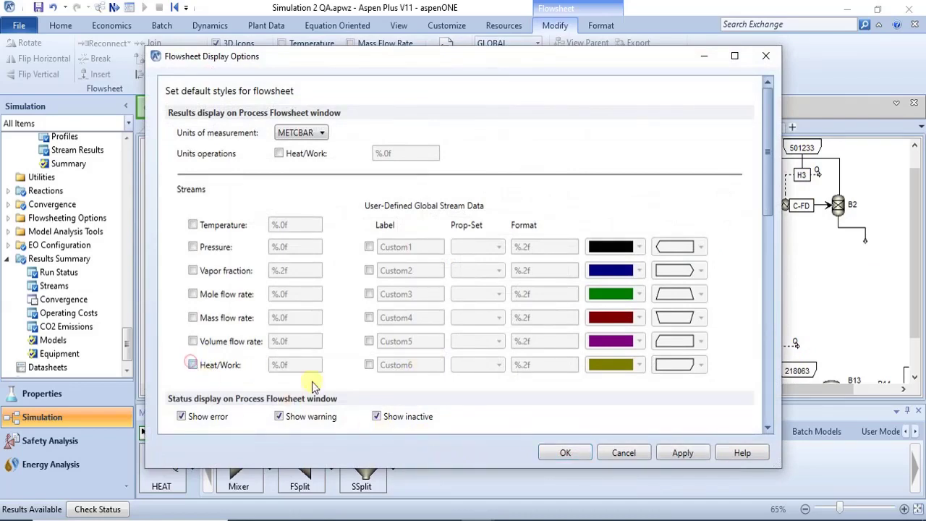
{"action": "left_click", "coordinate": [562, 453]}
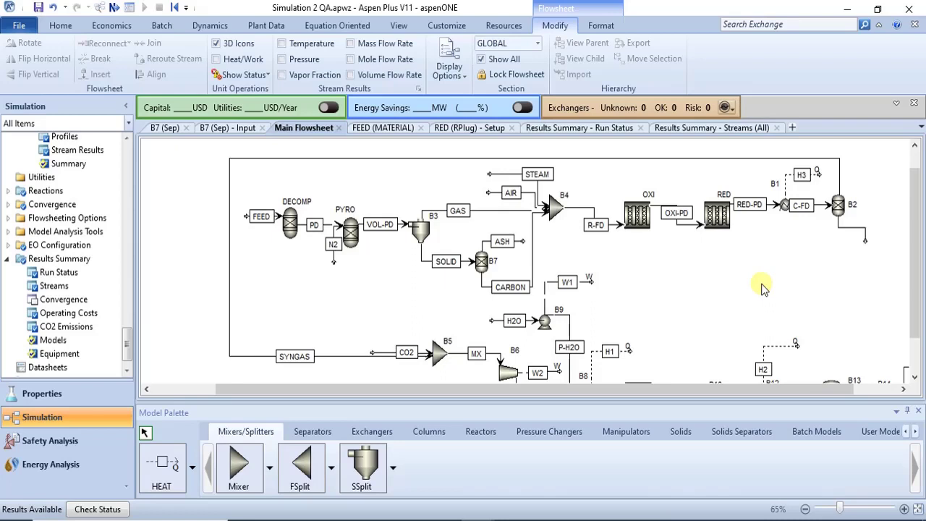
Bring up the economics commands briefly and collapse the ribbon to give the main flowsheet more room.
{"action": "left_click", "coordinate": [111, 27]}
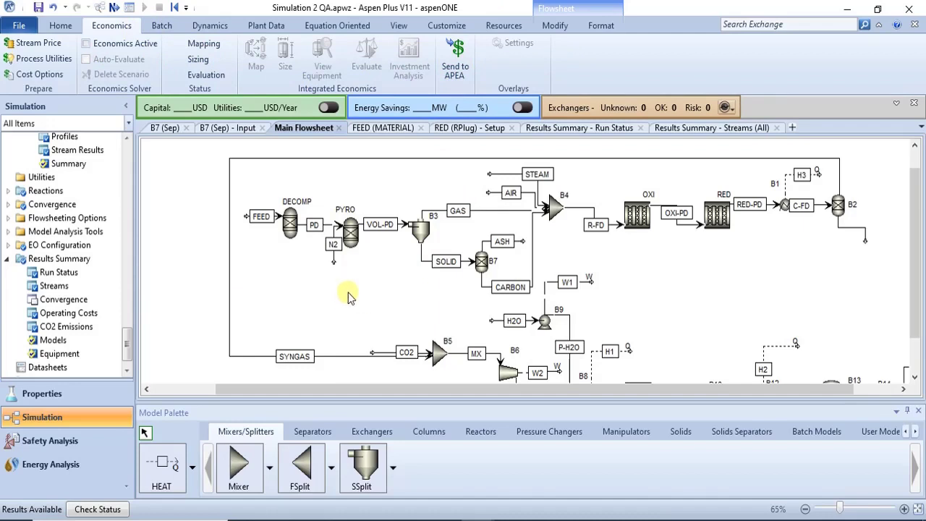
{"action": "left_click", "coordinate": [878, 24]}
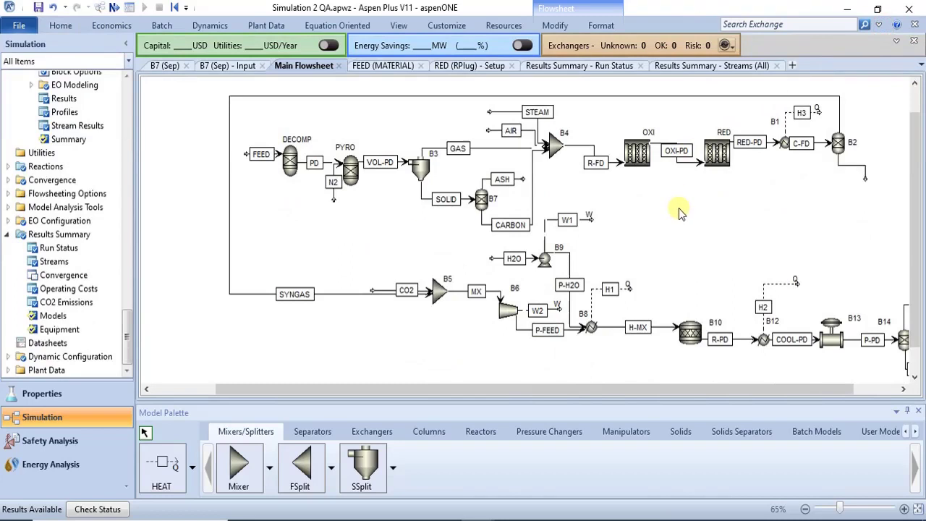